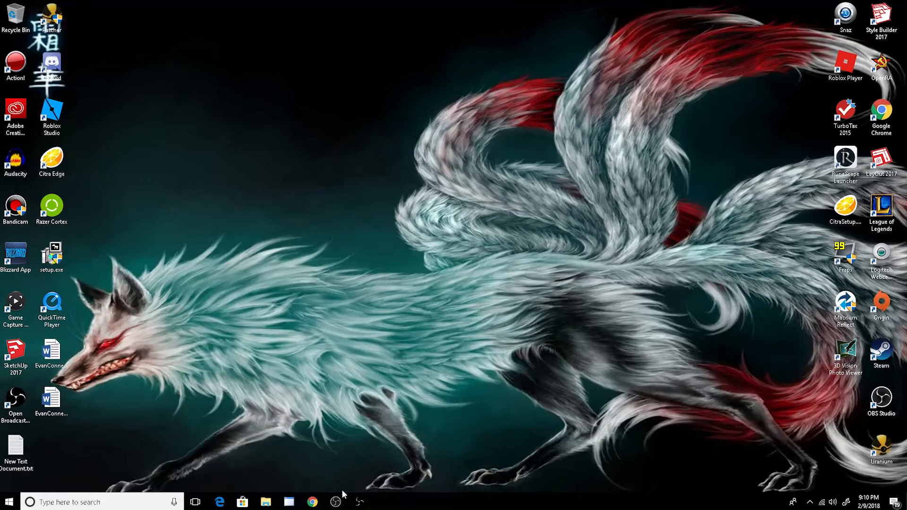
{"action": "mouse_move", "coordinate": [335, 506]}
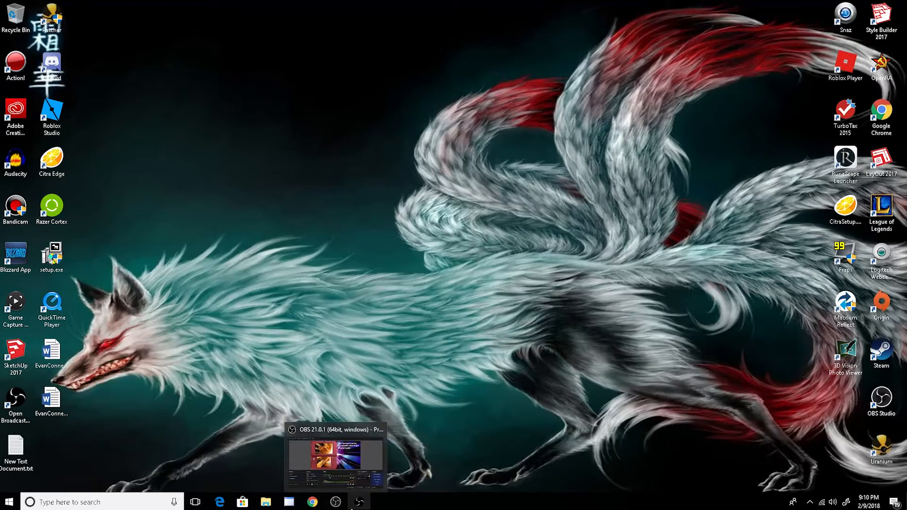
{"action": "left_click", "coordinate": [354, 507]}
{"action": "left_click", "coordinate": [354, 506]}
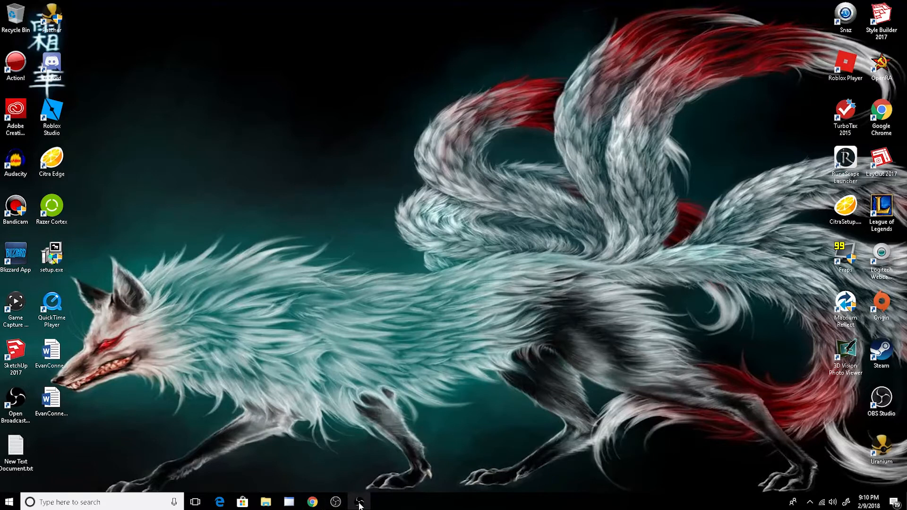
{"action": "mouse_move", "coordinate": [345, 504]}
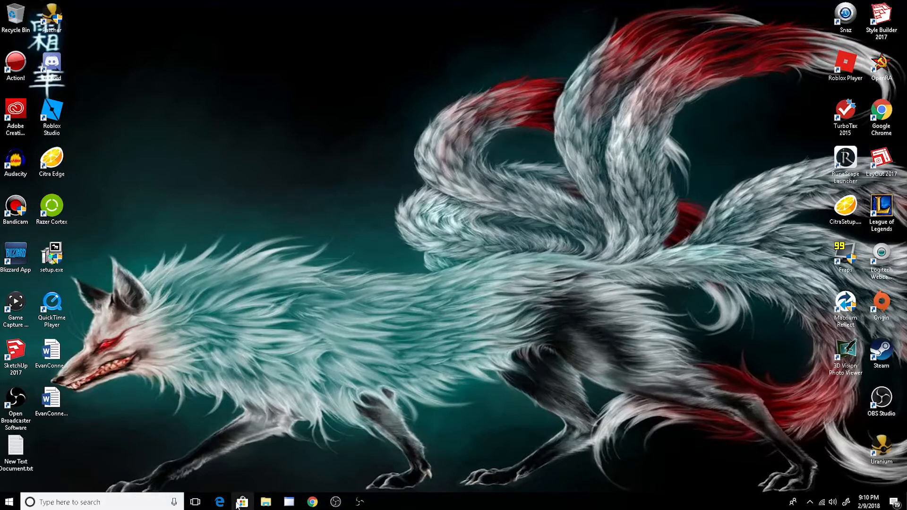
Check the computer's processor, memory and system type on the Control Panel System page, and close it.
{"action": "left_click", "coordinate": [84, 503]}
{"action": "type", "text": "co"}
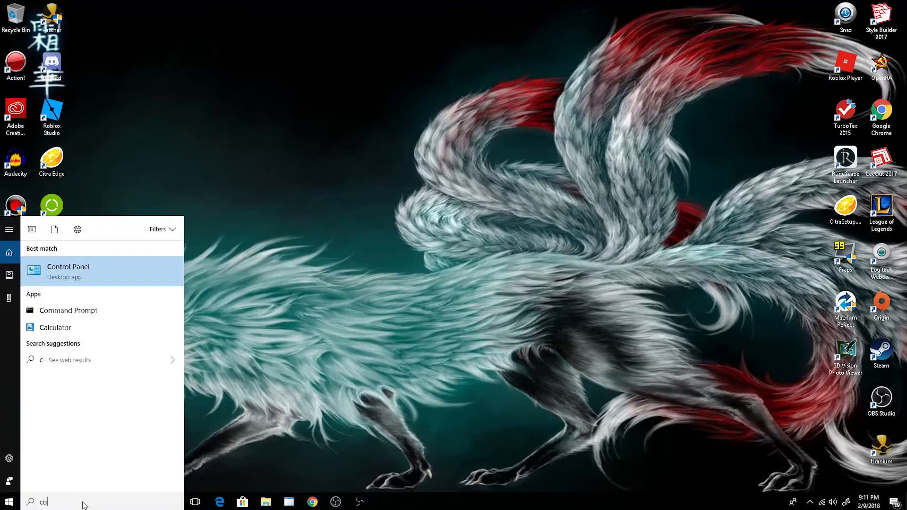
{"action": "type", "text": "ntrol panel"}
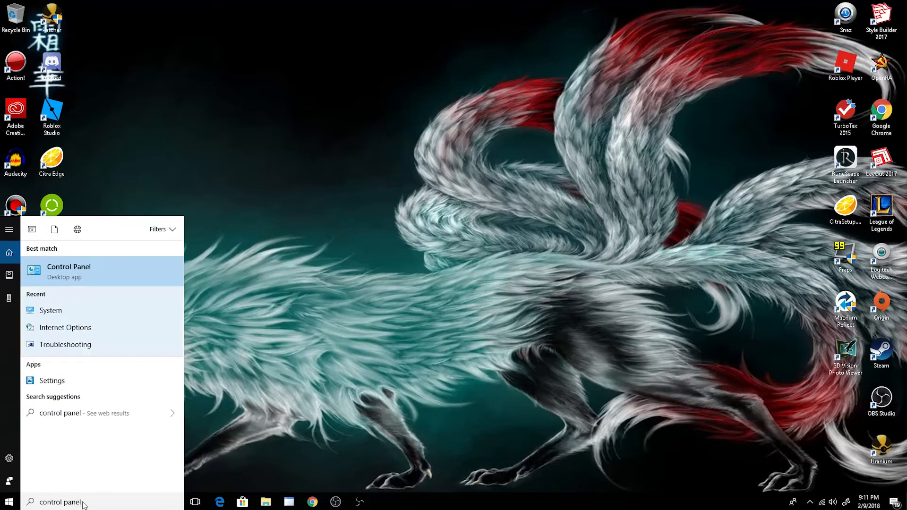
{"action": "left_click", "coordinate": [84, 269]}
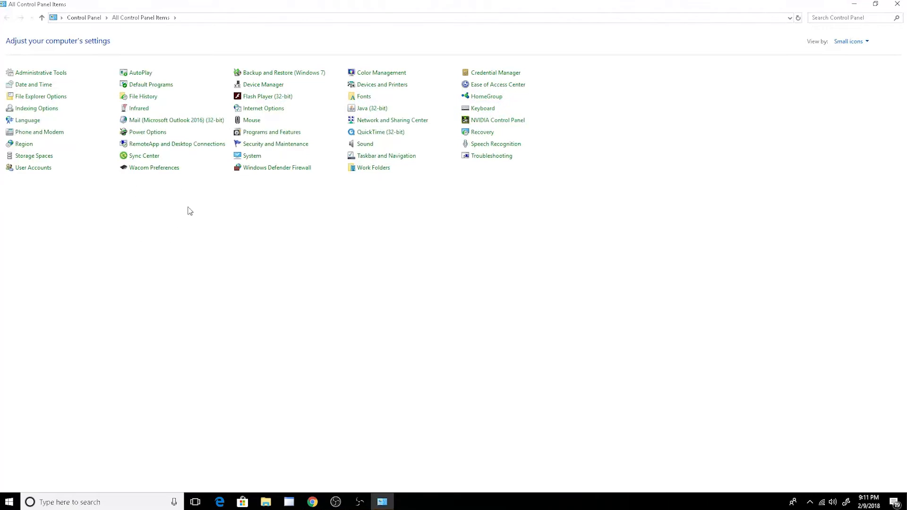
{"action": "left_click", "coordinate": [250, 156]}
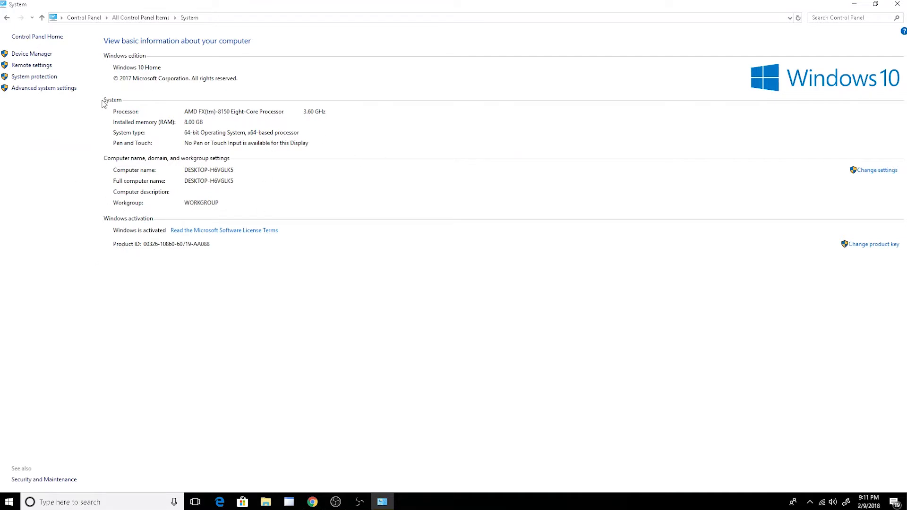
{"action": "left_click", "coordinate": [897, 4]}
Open the NVIDIA Control Panel from the desktop and show the Manage 3D settings page.
{"action": "right_click", "coordinate": [338, 364]}
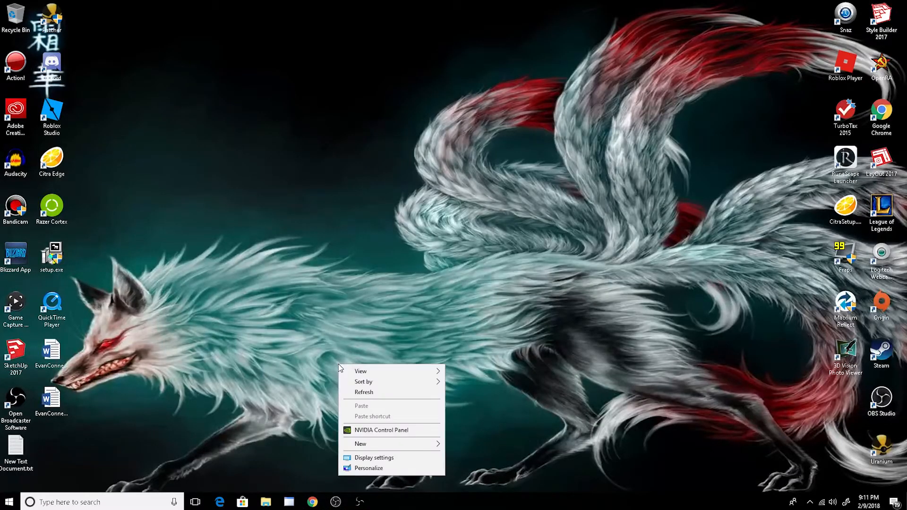
{"action": "left_click", "coordinate": [365, 431]}
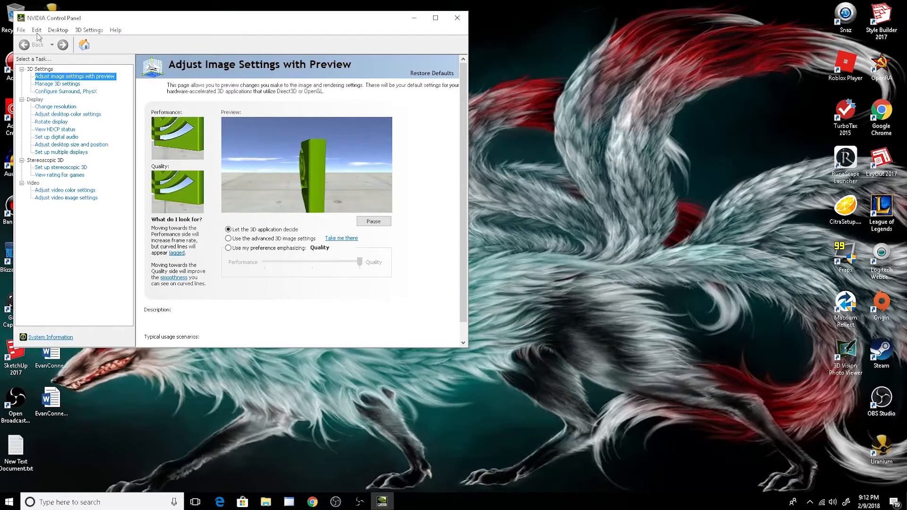
{"action": "left_click", "coordinate": [21, 31]}
{"action": "mouse_move", "coordinate": [57, 32]}
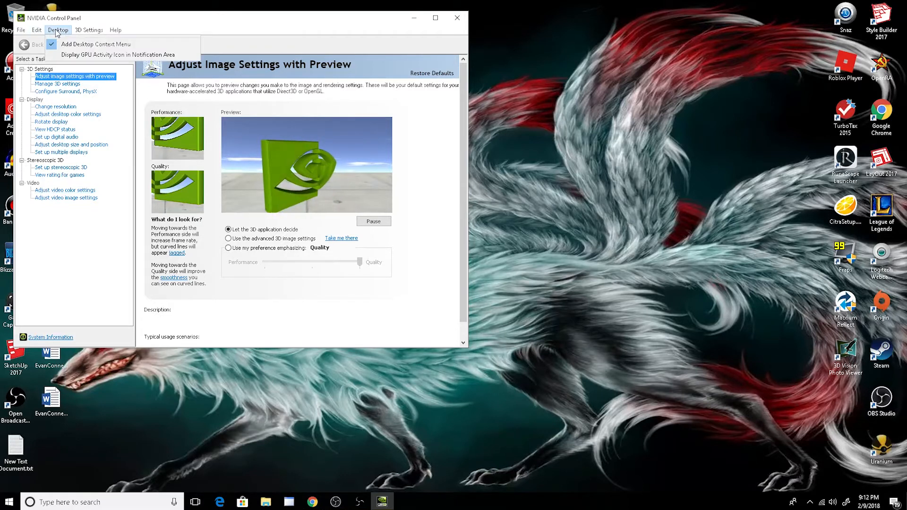
{"action": "mouse_move", "coordinate": [117, 32]}
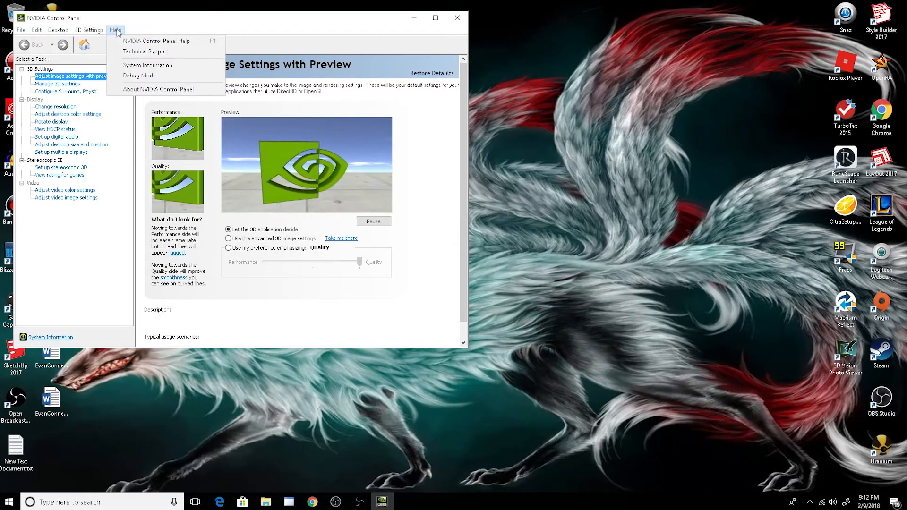
{"action": "left_click", "coordinate": [53, 85]}
{"action": "left_click", "coordinate": [54, 85]}
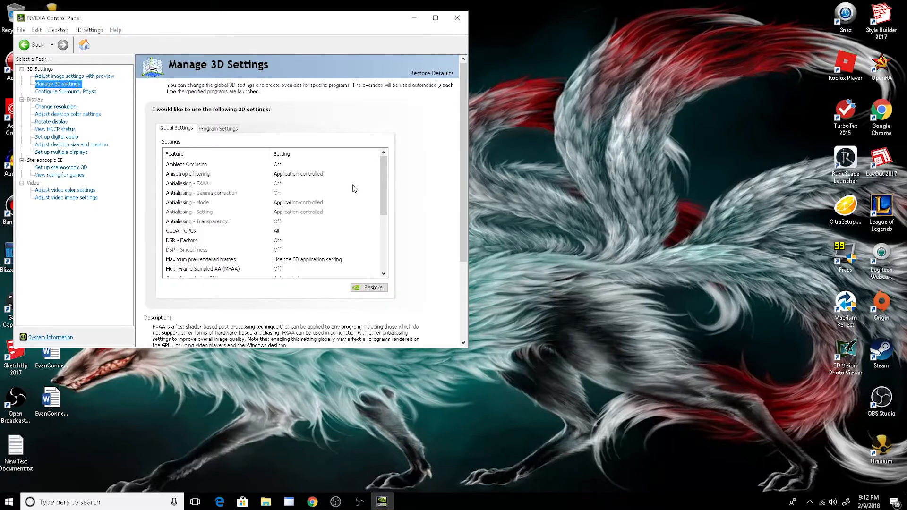
Examine the program-specific and global 3D settings with their descriptions, and close the NVIDIA Control Panel.
{"action": "left_click", "coordinate": [214, 130]}
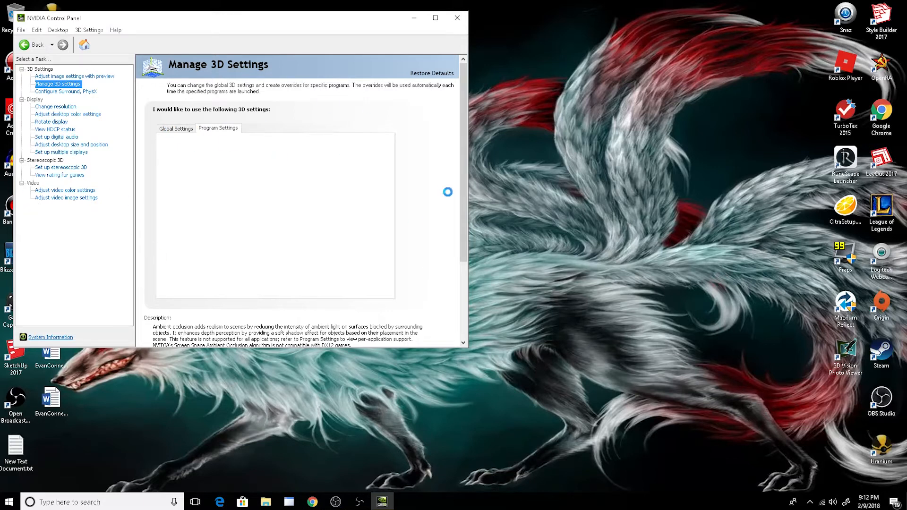
{"action": "scroll", "coordinate": [442, 191], "scroll_direction": "down", "scroll_amount": 2}
{"action": "scroll", "coordinate": [188, 265], "scroll_direction": "down", "scroll_amount": 1}
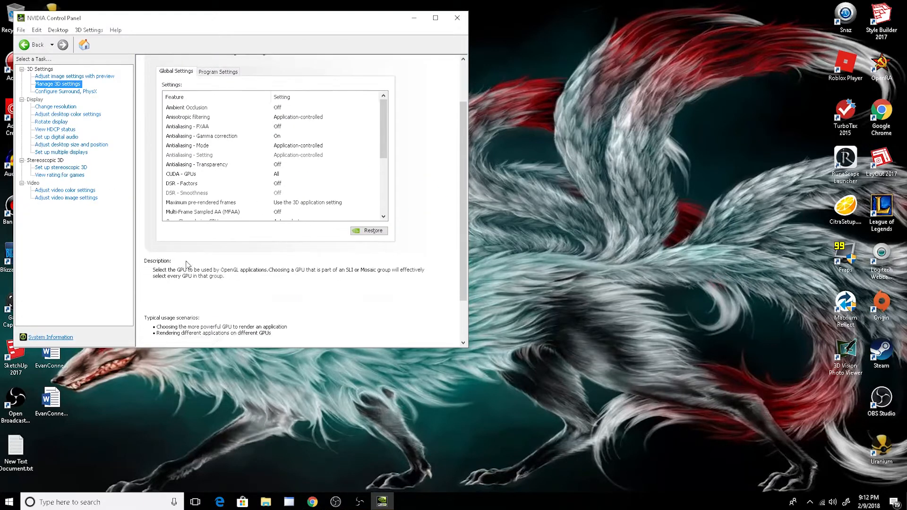
{"action": "scroll", "coordinate": [187, 264], "scroll_direction": "down", "scroll_amount": 1}
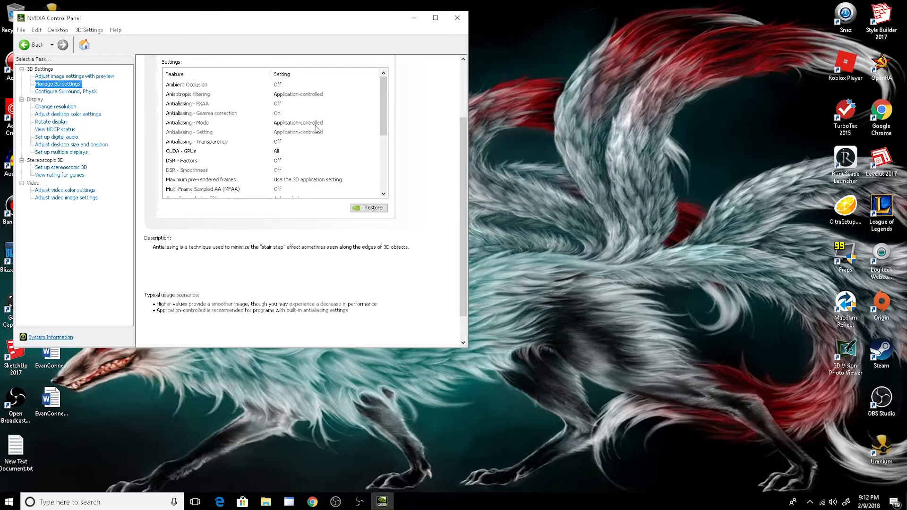
{"action": "scroll", "coordinate": [249, 216], "scroll_direction": "down", "scroll_amount": 1}
{"action": "scroll", "coordinate": [321, 194], "scroll_direction": "up", "scroll_amount": 2}
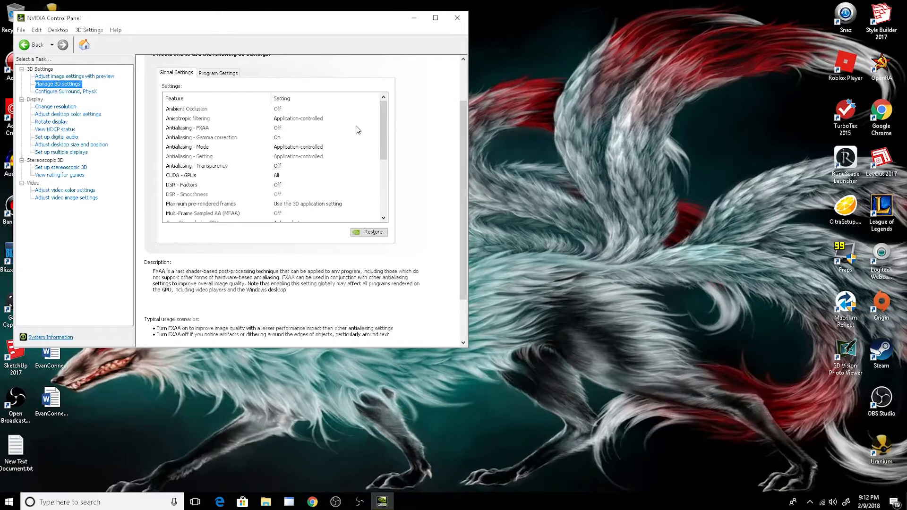
{"action": "scroll", "coordinate": [294, 146], "scroll_direction": "down", "scroll_amount": 4}
{"action": "scroll", "coordinate": [291, 148], "scroll_direction": "up", "scroll_amount": 5}
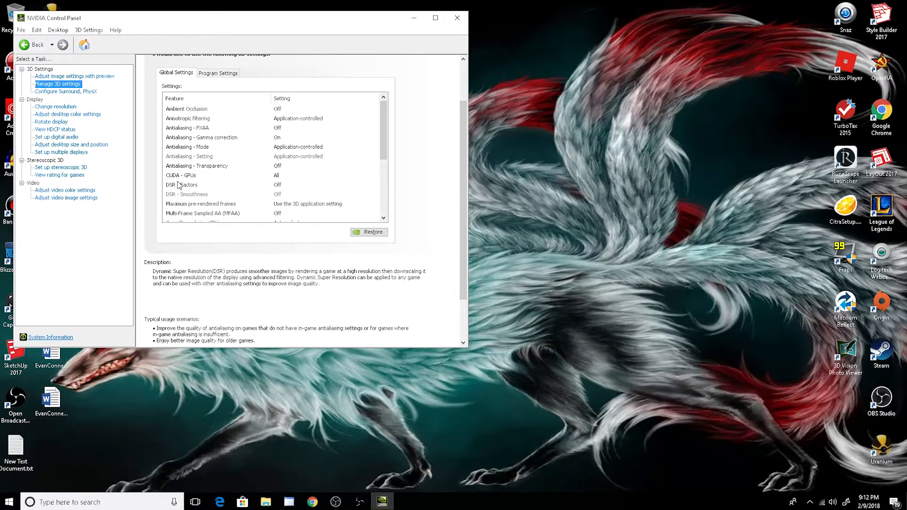
{"action": "scroll", "coordinate": [460, 137], "scroll_direction": "up", "scroll_amount": 2}
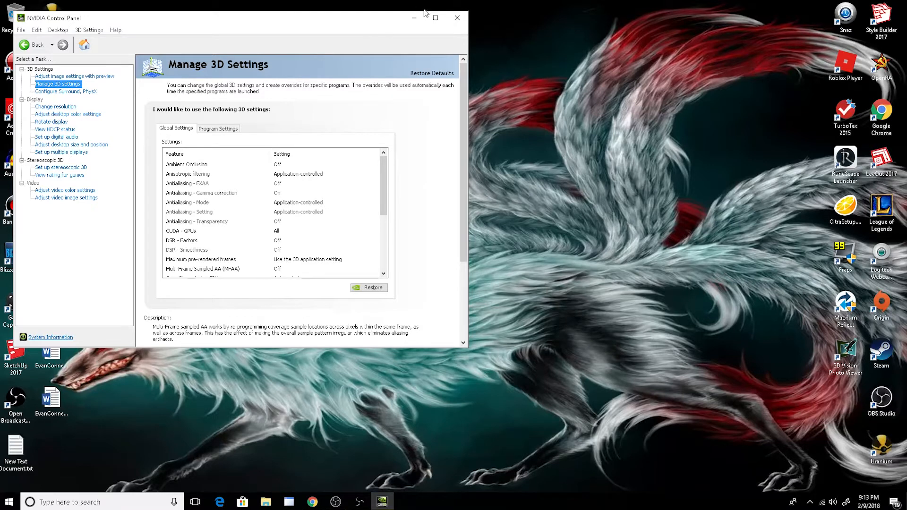
{"action": "left_click", "coordinate": [460, 18]}
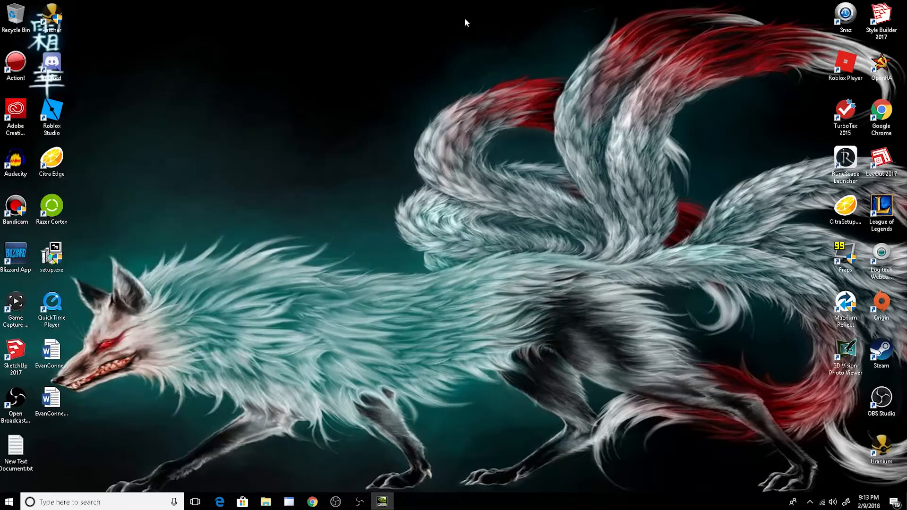
Switch to OBS Studio, show the PokemonUltraMoon scene and clear the source selection.
{"action": "left_click", "coordinate": [362, 505]}
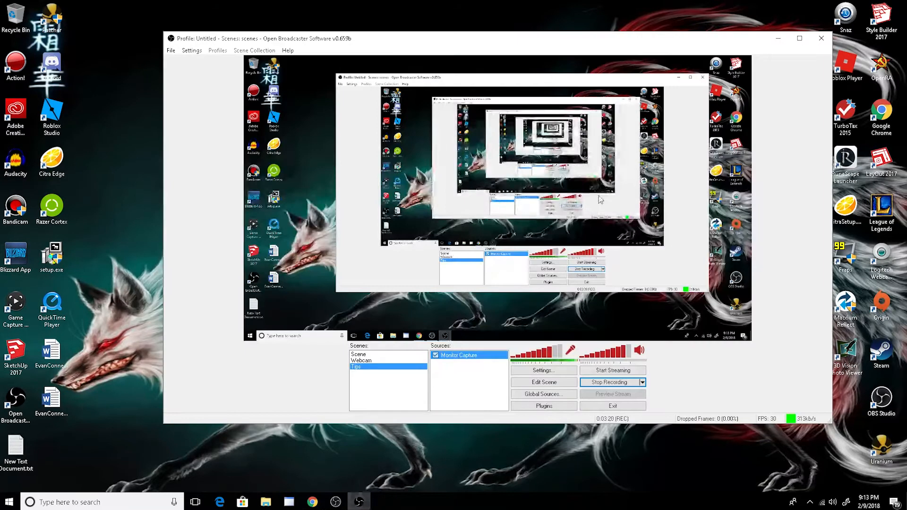
{"action": "left_click", "coordinate": [360, 502]}
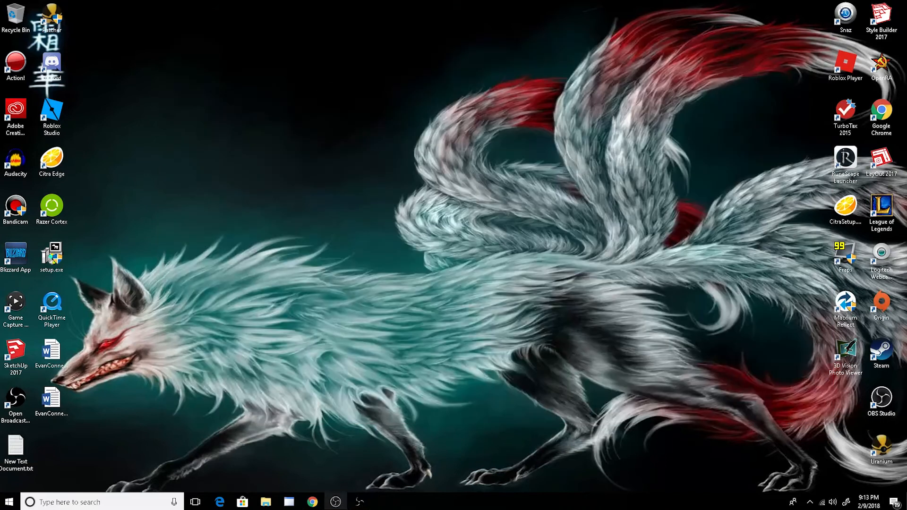
{"action": "left_click", "coordinate": [335, 501]}
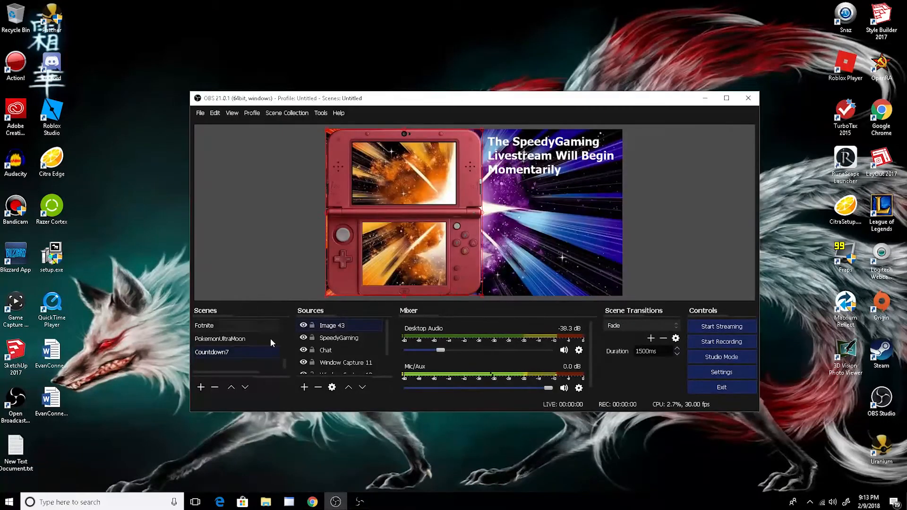
{"action": "left_click", "coordinate": [233, 339]}
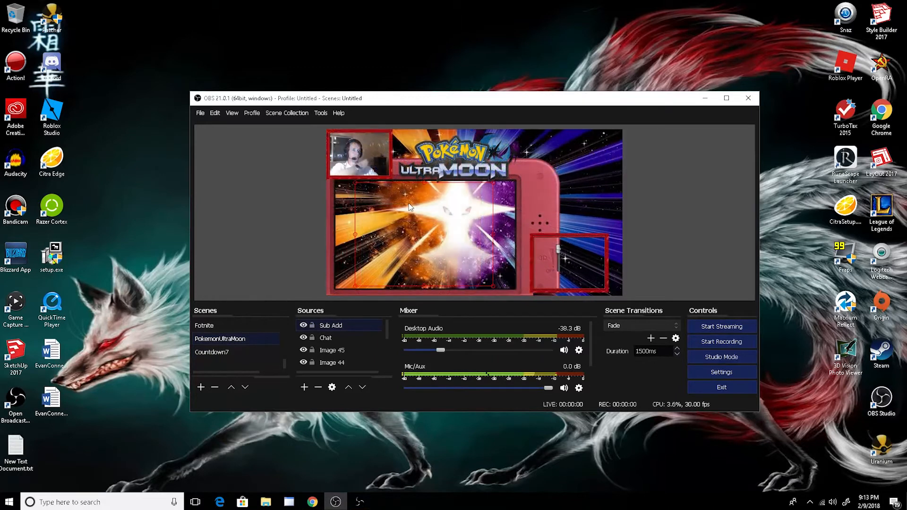
{"action": "left_click", "coordinate": [731, 220]}
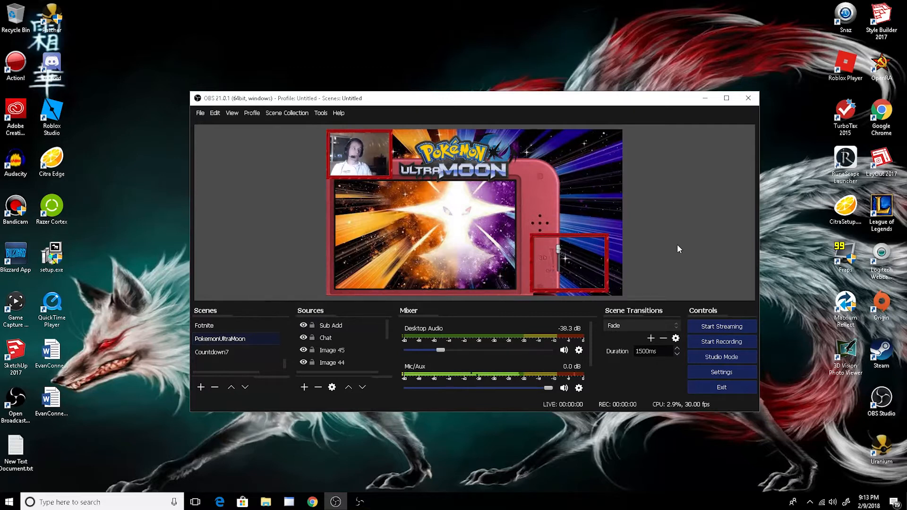
Open the OBS settings and look through the available interface themes in the General section, keeping Acri.
{"action": "left_click", "coordinate": [200, 113]}
{"action": "left_click", "coordinate": [207, 151]}
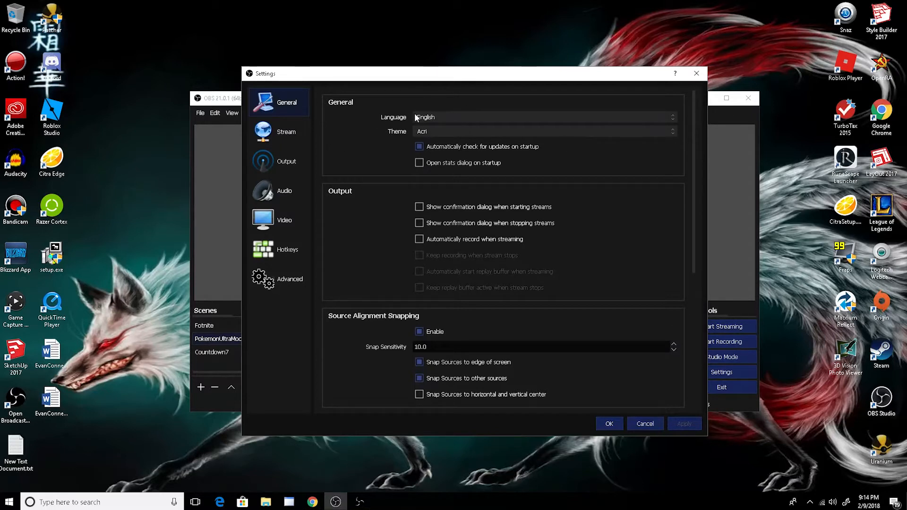
{"action": "left_click", "coordinate": [441, 132]}
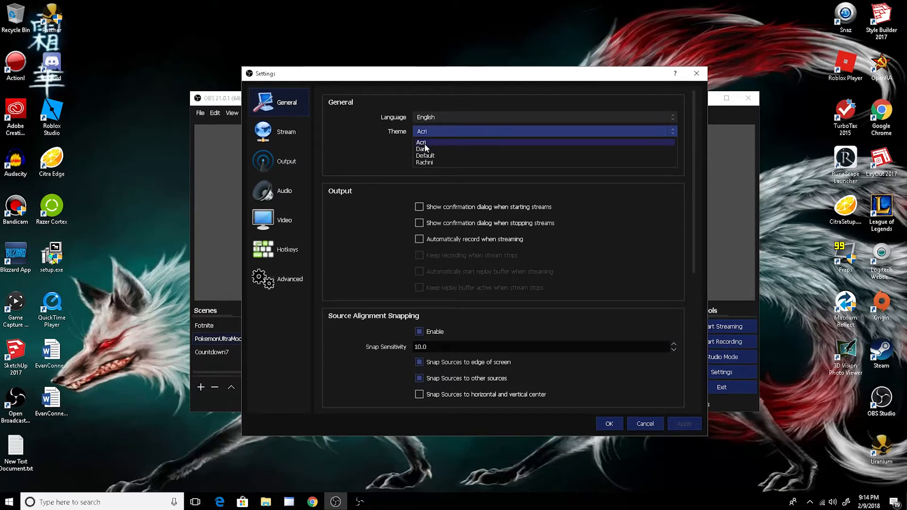
{"action": "left_click", "coordinate": [347, 133]}
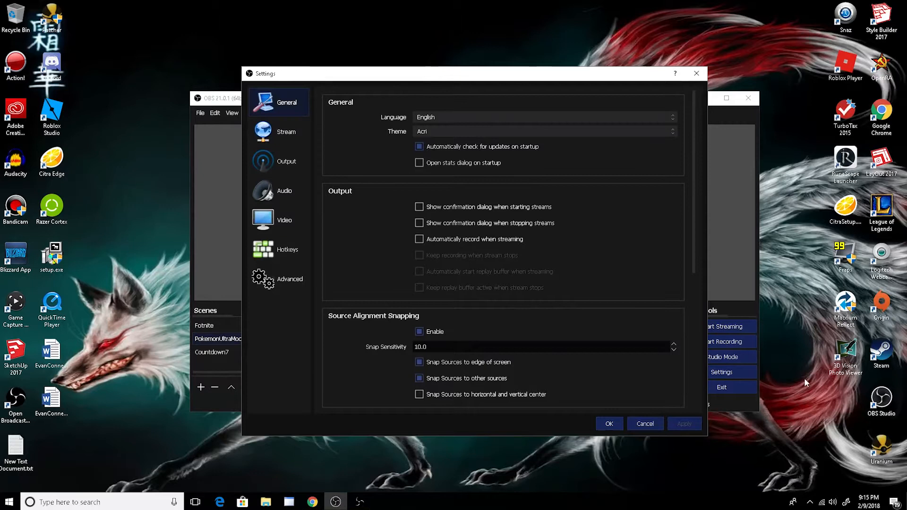
In the Stream settings, choose Streaming Services as the stream type and YouTube / YouTube Gaming as the service.
{"action": "left_click", "coordinate": [299, 140]}
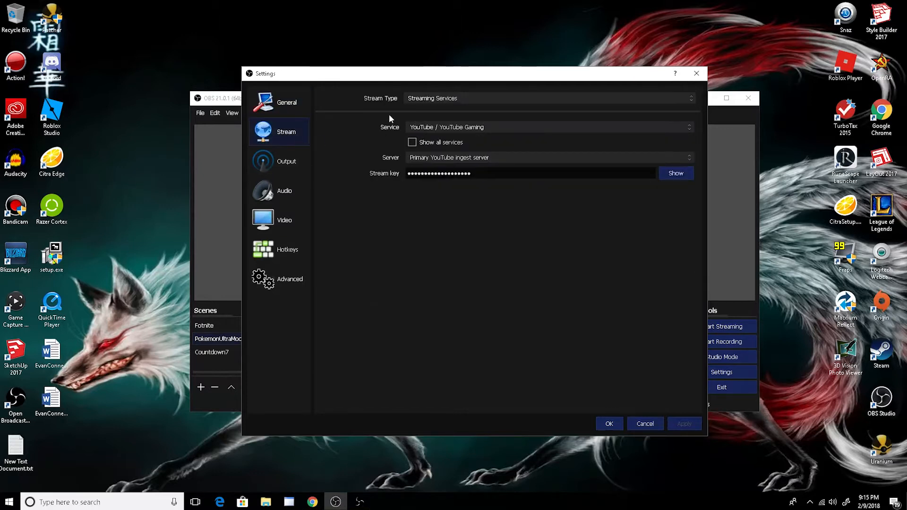
{"action": "left_click", "coordinate": [437, 98]}
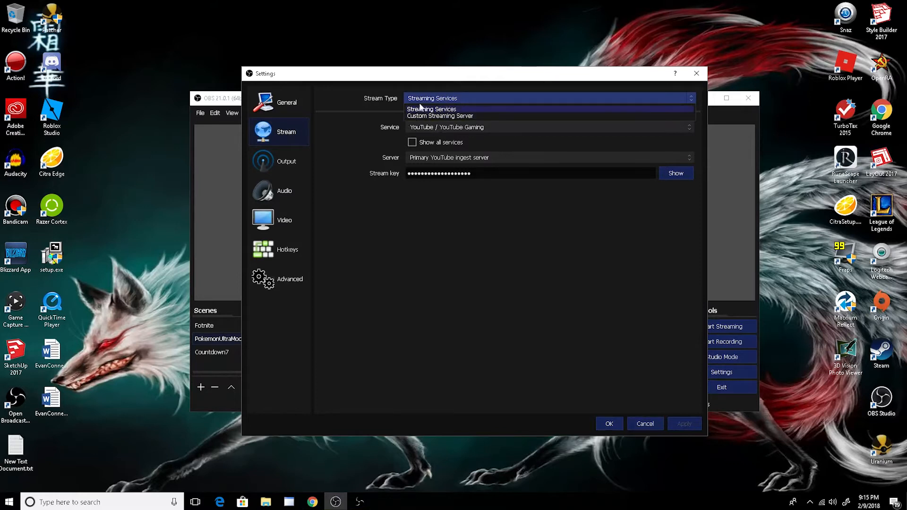
{"action": "left_click", "coordinate": [458, 197]}
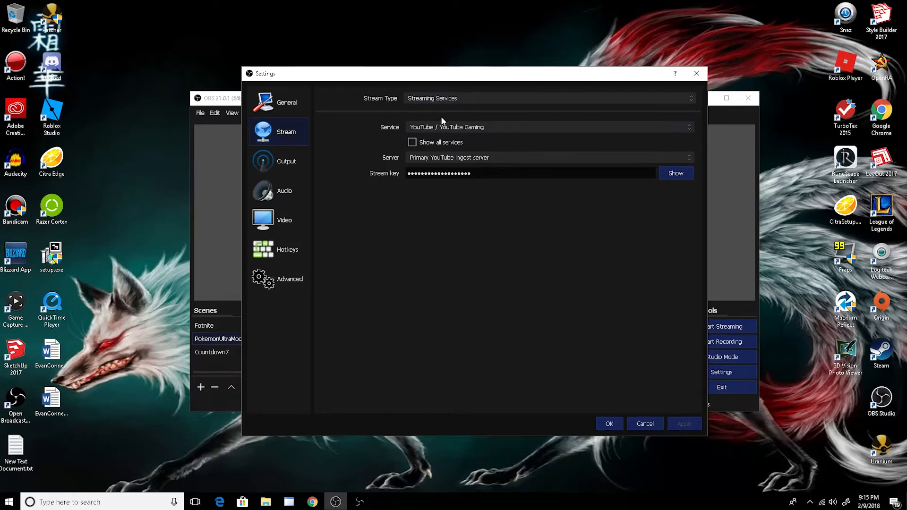
{"action": "left_click", "coordinate": [448, 100]}
{"action": "left_click", "coordinate": [454, 109]}
{"action": "left_click", "coordinate": [499, 126]}
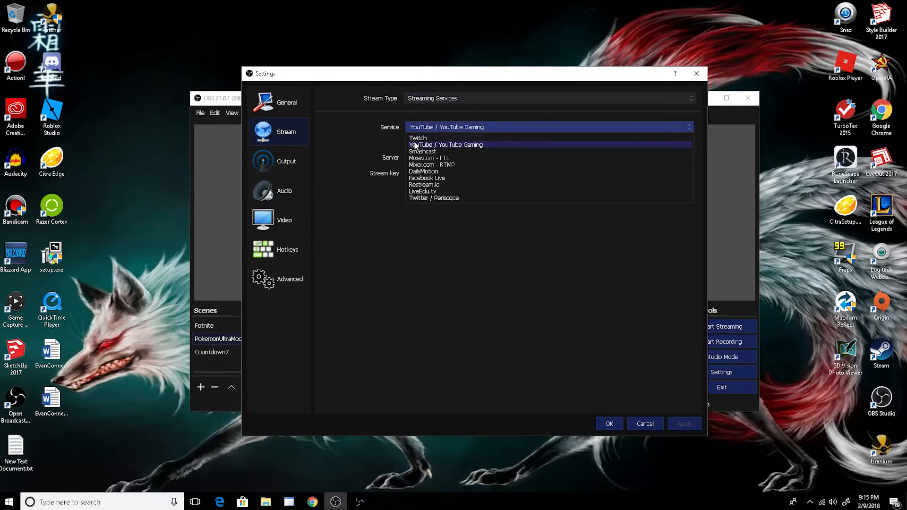
{"action": "left_click", "coordinate": [430, 145]}
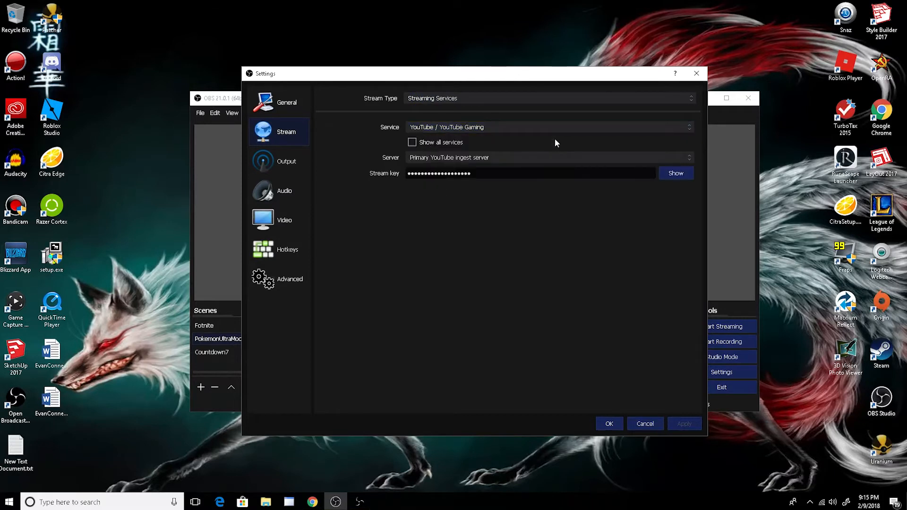
Toggle the option to show all services on and back off, and look through the list of streaming services.
{"action": "left_click", "coordinate": [413, 142]}
{"action": "left_click", "coordinate": [410, 142]}
{"action": "left_click", "coordinate": [476, 132]}
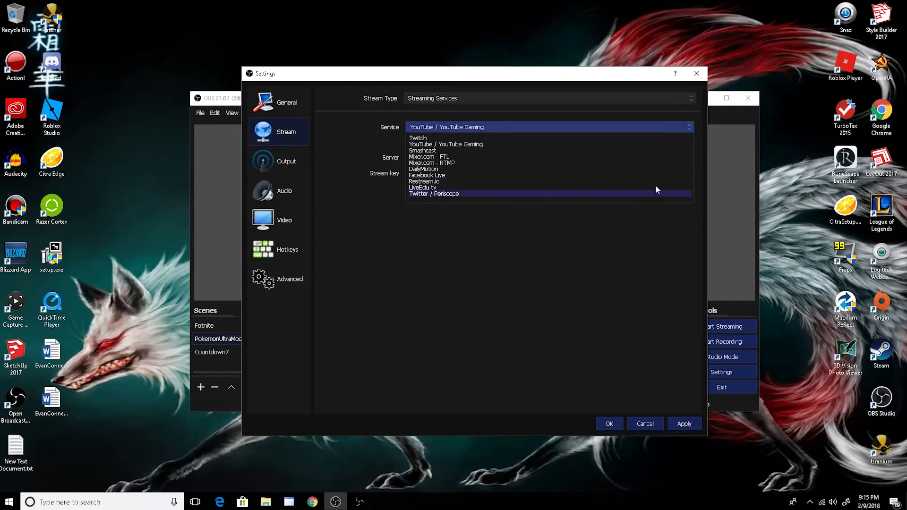
{"action": "left_click", "coordinate": [486, 256]}
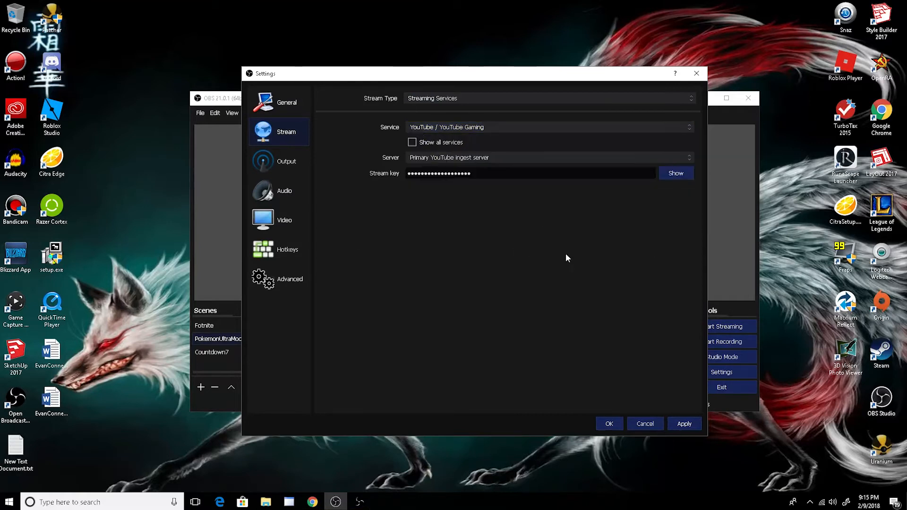
Review the stream type and service choices, keeping YouTube / YouTube Gaming, and choose the Primary YouTube ingest server.
{"action": "left_click", "coordinate": [426, 99]}
{"action": "left_click", "coordinate": [339, 122]}
{"action": "left_click", "coordinate": [455, 128]}
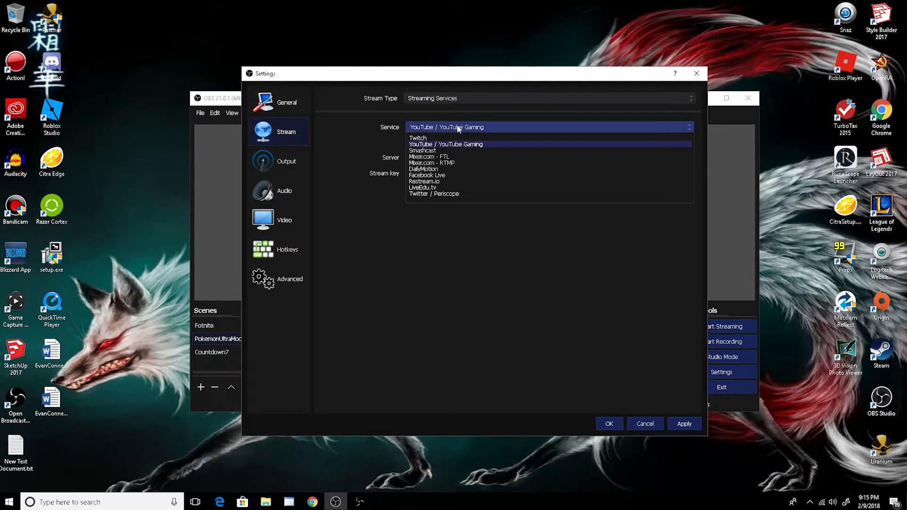
{"action": "left_click", "coordinate": [341, 140]}
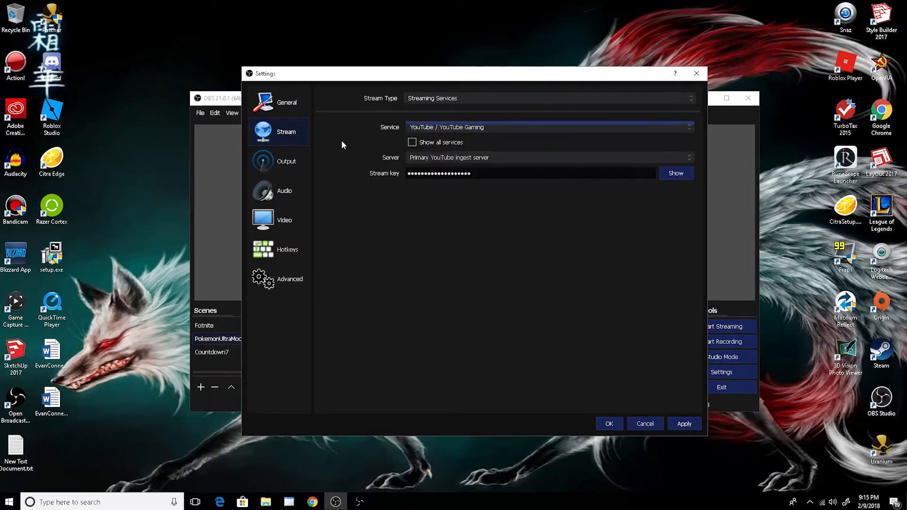
{"action": "left_click", "coordinate": [465, 161]}
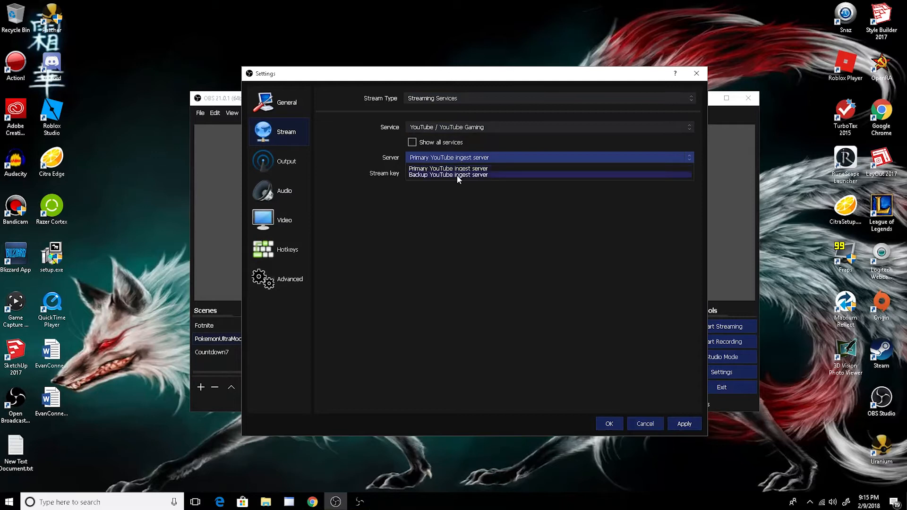
{"action": "left_click", "coordinate": [435, 171]}
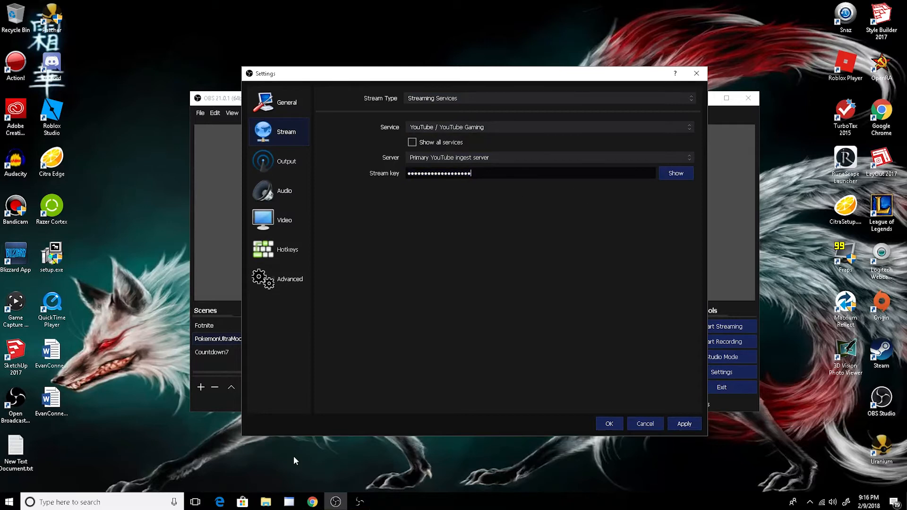
Switch to Chrome, maximize it, and search YouTube for SpeedyGaming in a new tab to open that channel.
{"action": "left_click", "coordinate": [312, 502]}
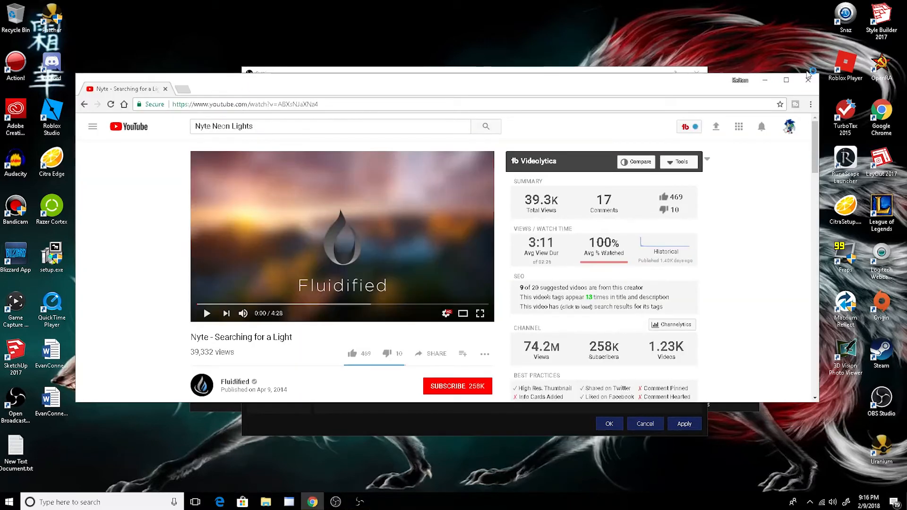
{"action": "left_click", "coordinate": [786, 79]}
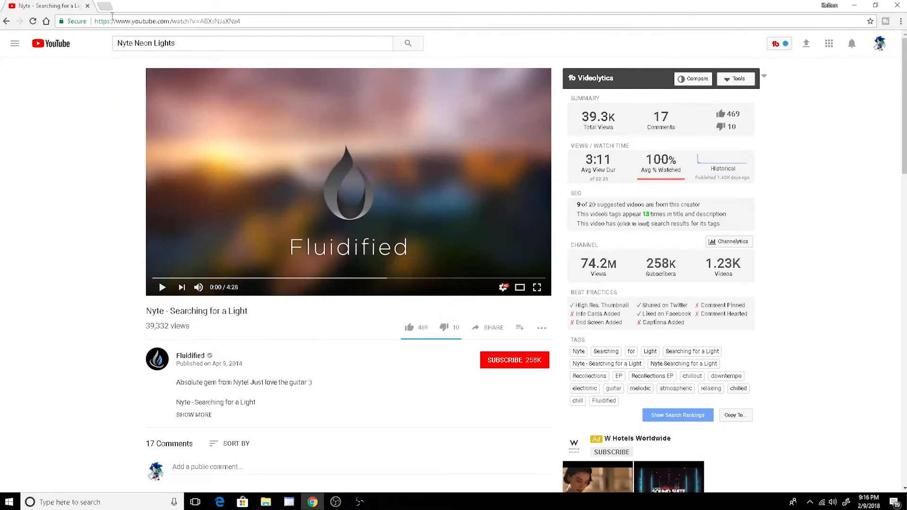
{"action": "left_click", "coordinate": [105, 6]}
{"action": "left_click", "coordinate": [221, 38]}
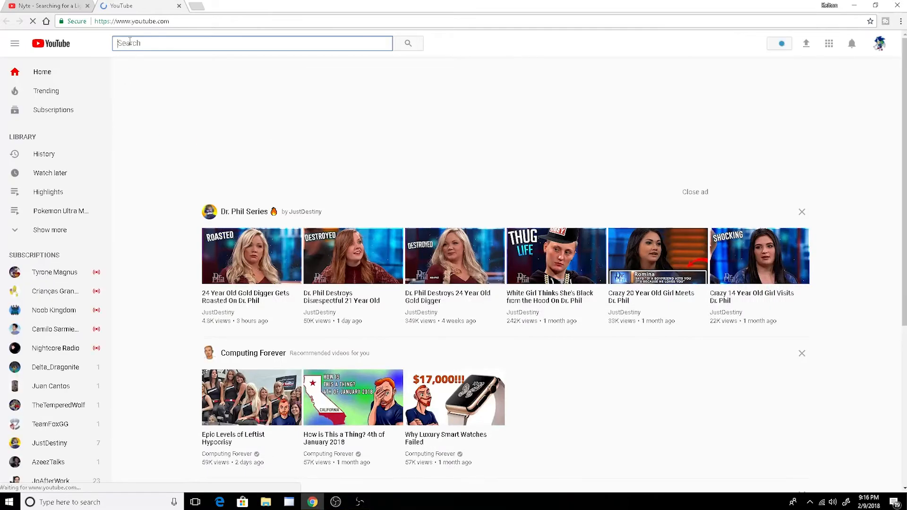
{"action": "type", "text": "Spe"}
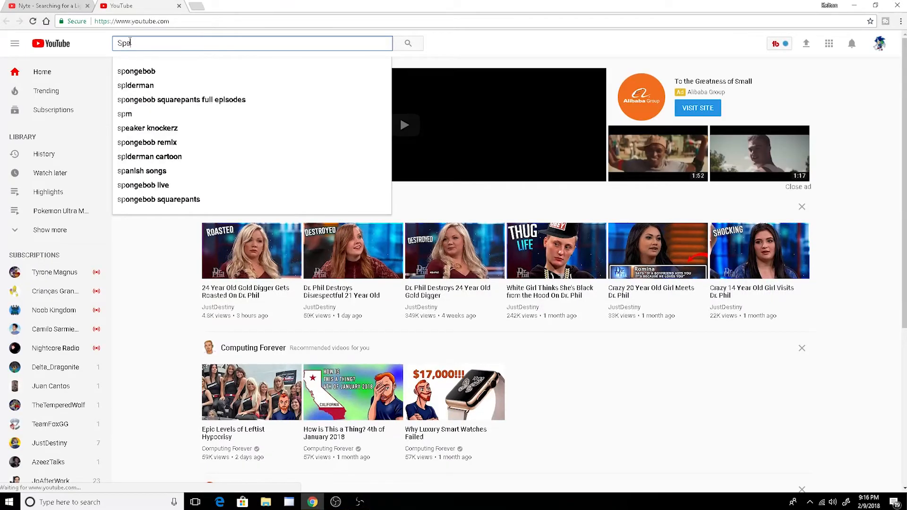
{"action": "type", "text": "edyG"}
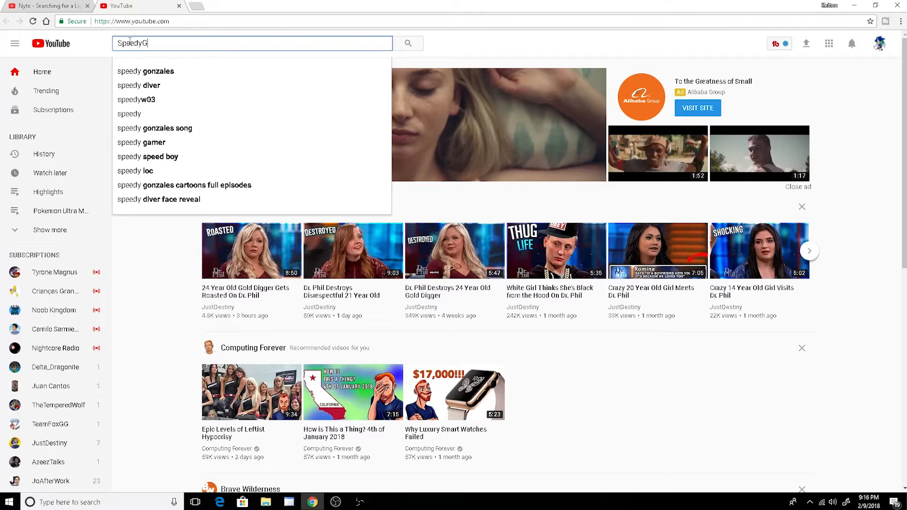
{"action": "type", "text": "aming"}
{"action": "key", "text": "Return"}
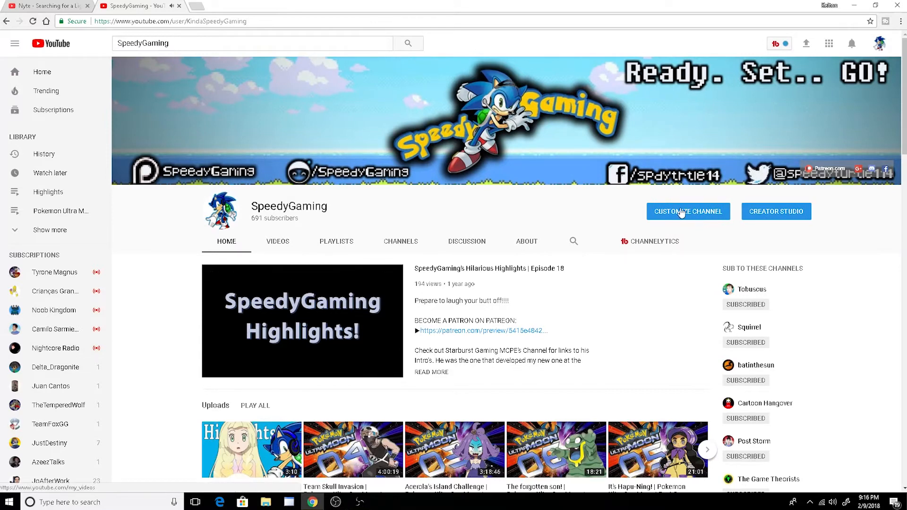
Open the channel's live streaming dashboard in Creator Studio and locate the stream name/key field under Encoder Setup.
{"action": "left_click", "coordinate": [780, 214]}
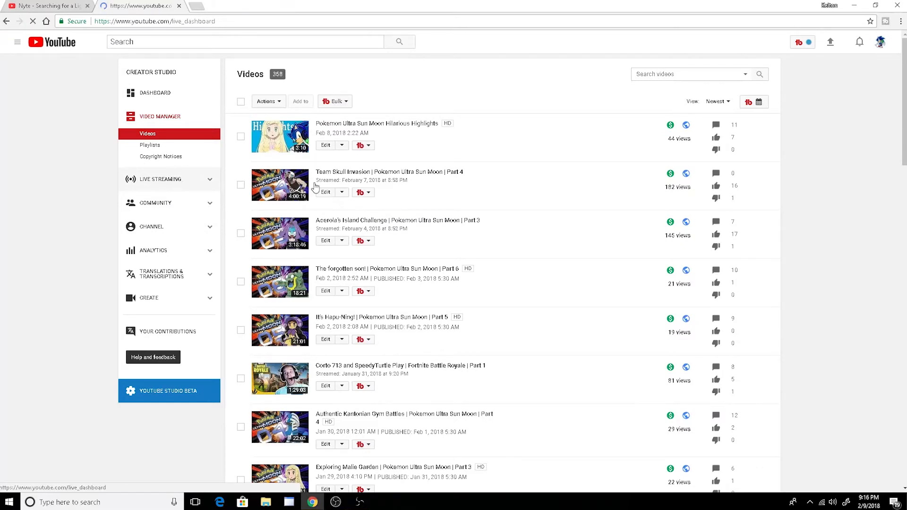
{"action": "left_click", "coordinate": [202, 179]}
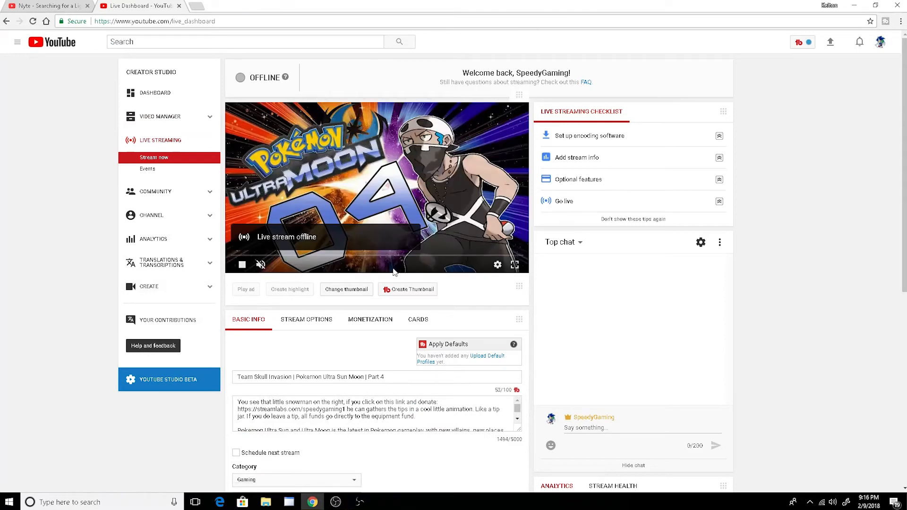
{"action": "scroll", "coordinate": [549, 267], "scroll_direction": "down", "scroll_amount": 1}
{"action": "scroll", "coordinate": [549, 267], "scroll_direction": "down", "scroll_amount": 1}
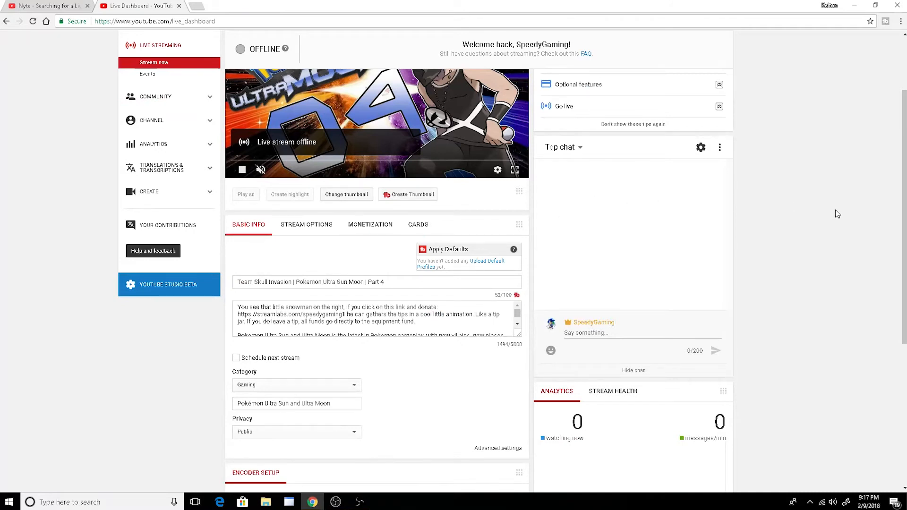
{"action": "scroll", "coordinate": [896, 219], "scroll_direction": "down", "scroll_amount": 5}
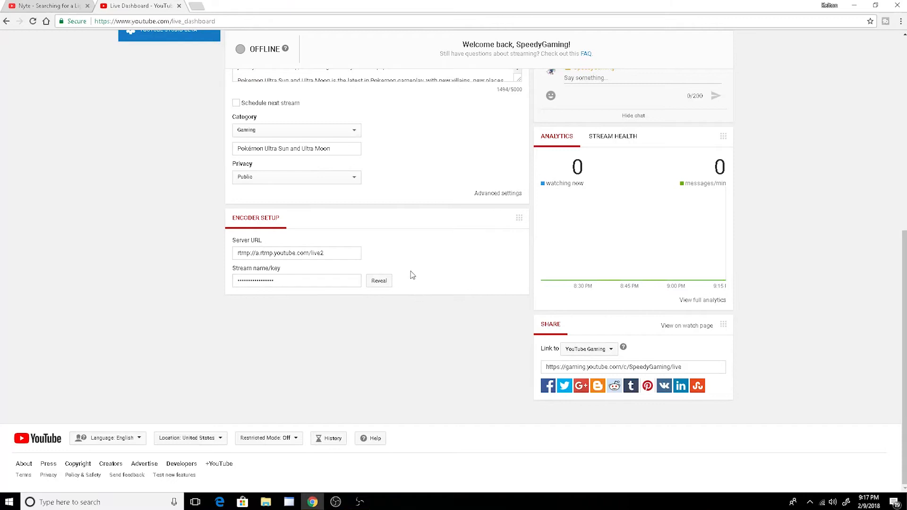
{"action": "left_click", "coordinate": [290, 284]}
{"action": "left_click", "coordinate": [263, 280]}
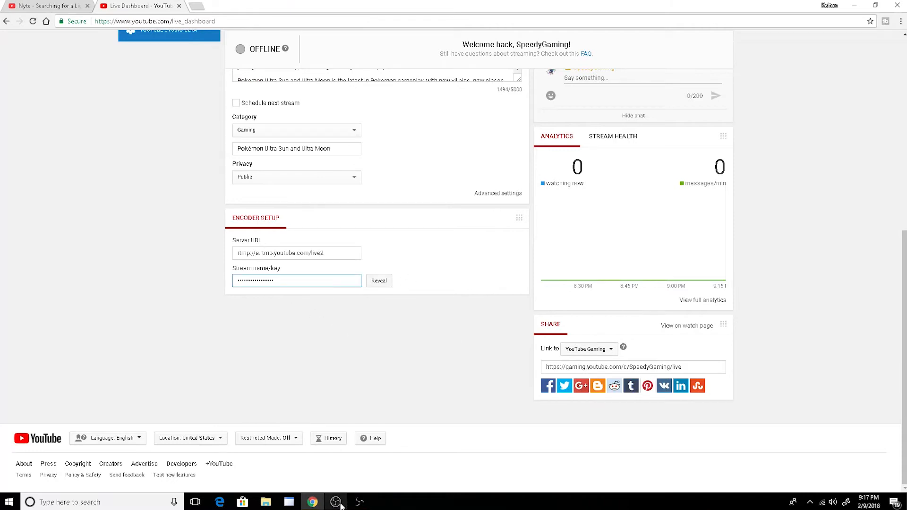
Return to the OBS Studio settings, minimize the browser, and set the output mode to Simple in the Output section.
{"action": "left_click", "coordinate": [359, 502]}
{"action": "left_click", "coordinate": [336, 502]}
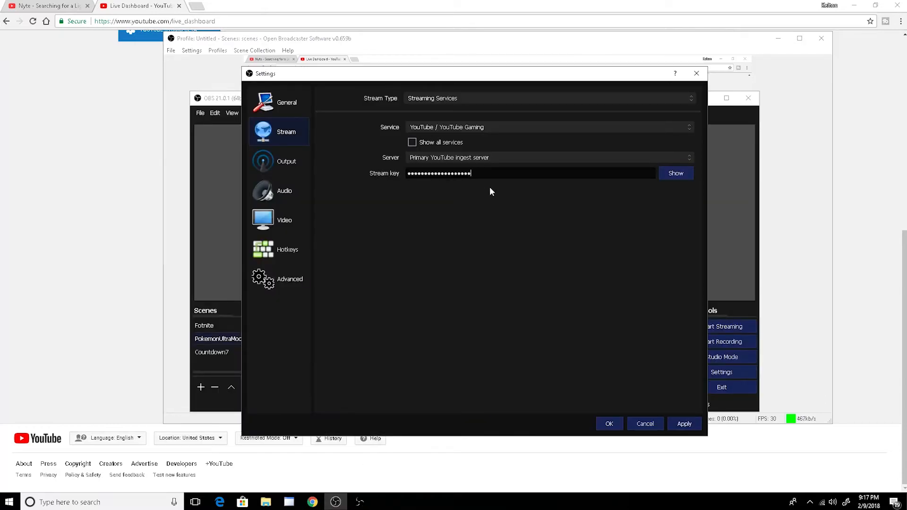
{"action": "left_click", "coordinate": [279, 163]}
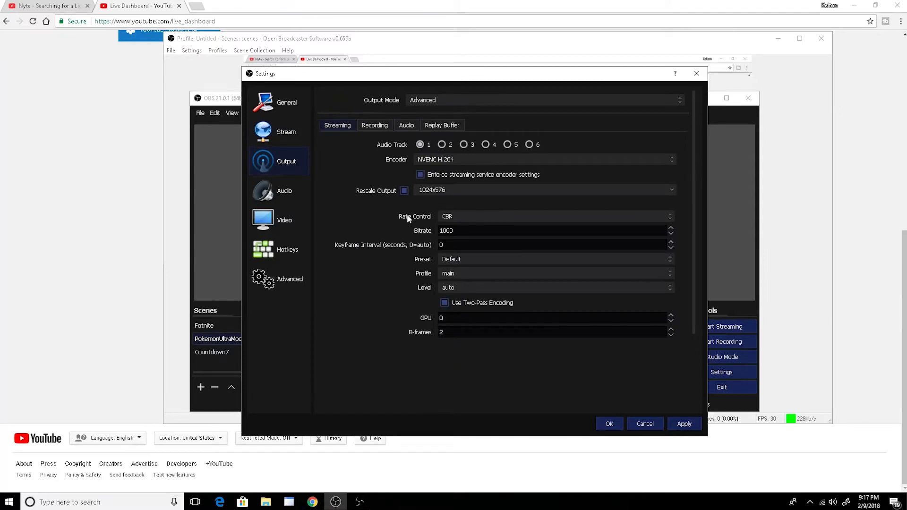
{"action": "left_click", "coordinate": [854, 5]}
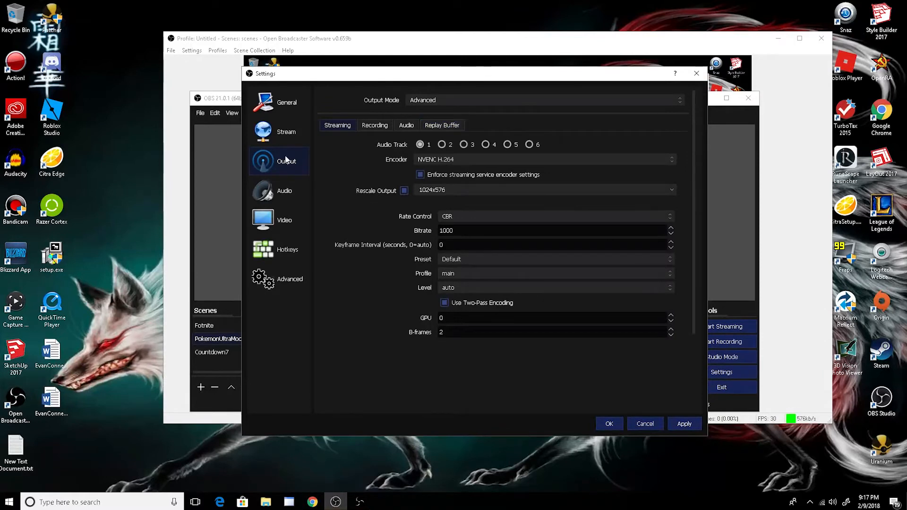
{"action": "left_click", "coordinate": [427, 101]}
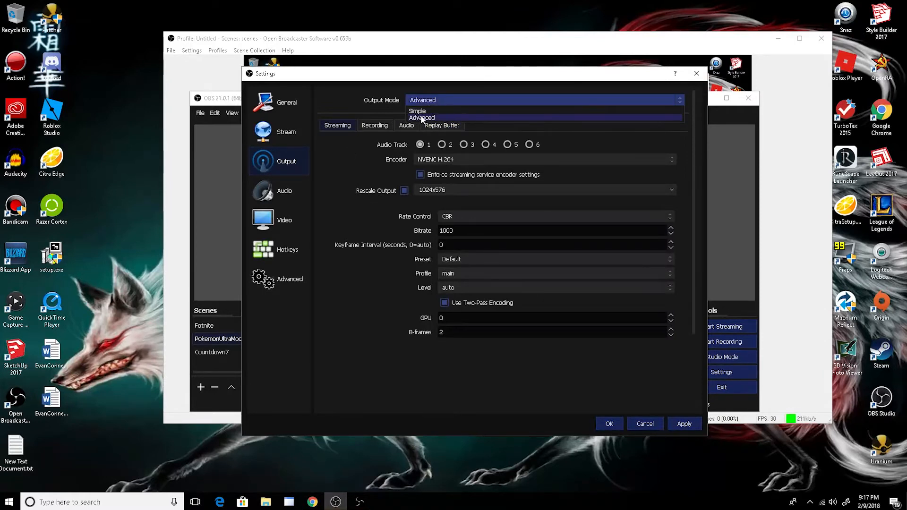
{"action": "left_click", "coordinate": [424, 112]}
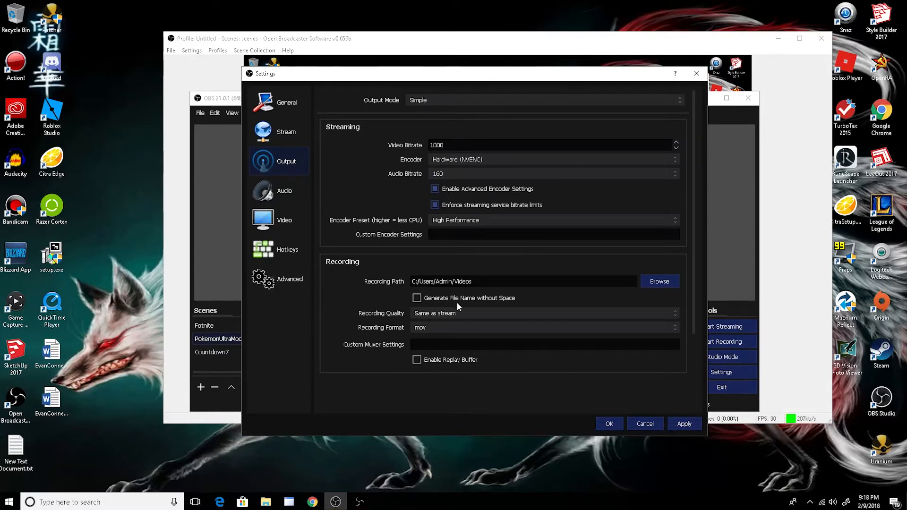
Choose Hardware (NVENC) as the streaming encoder and High Performance as the encoder preset.
{"action": "left_click", "coordinate": [458, 161]}
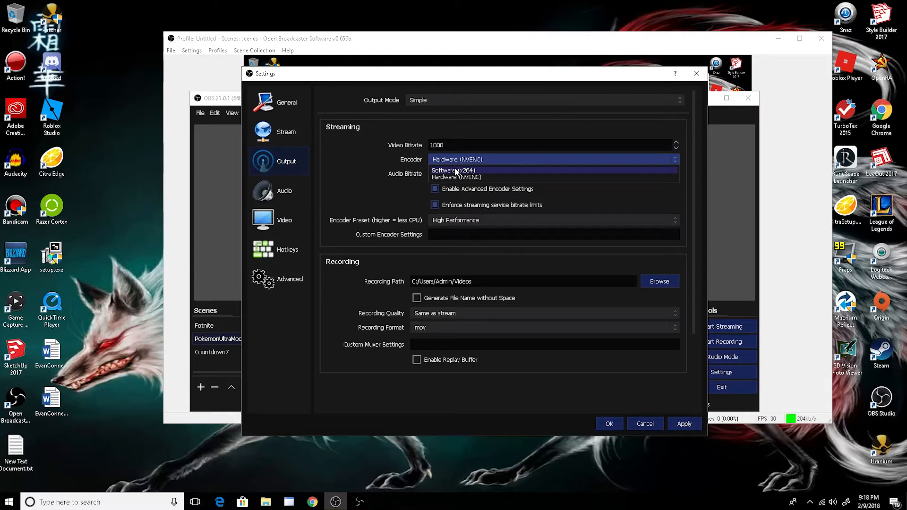
{"action": "left_click", "coordinate": [465, 177]}
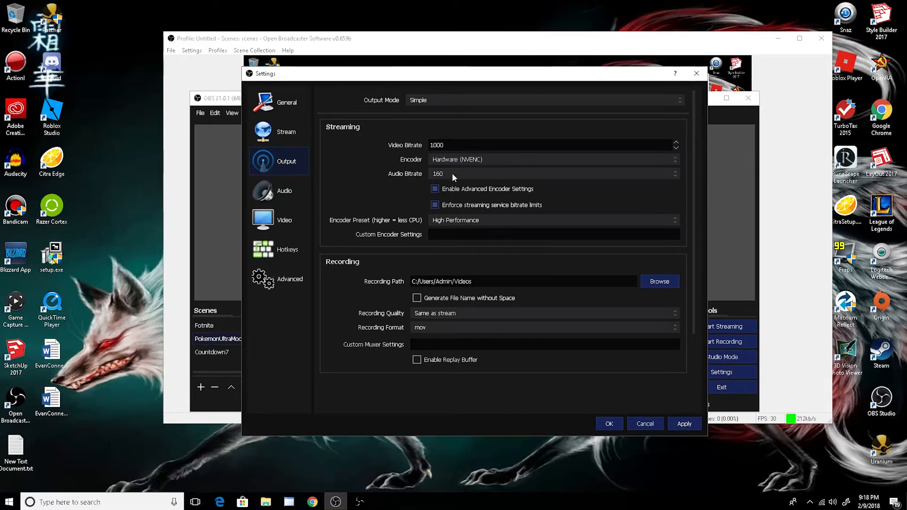
{"action": "left_click", "coordinate": [438, 222]}
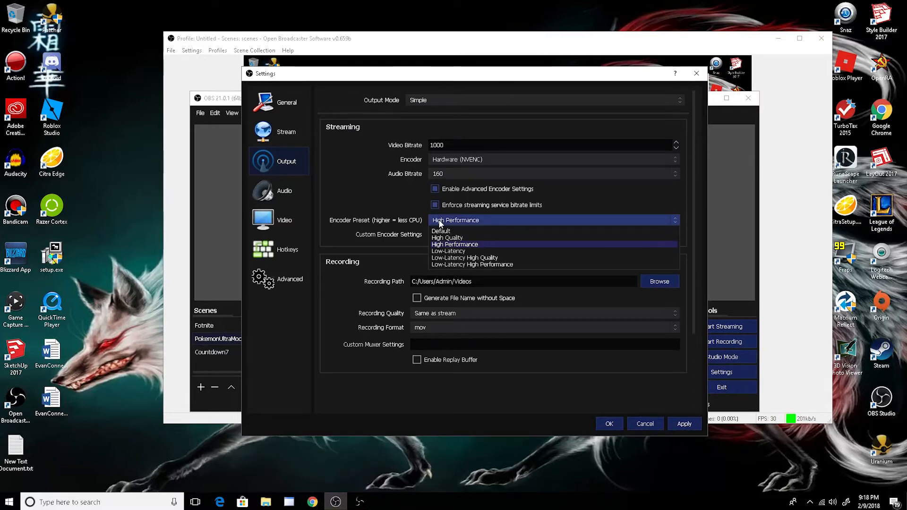
{"action": "left_click", "coordinate": [447, 244]}
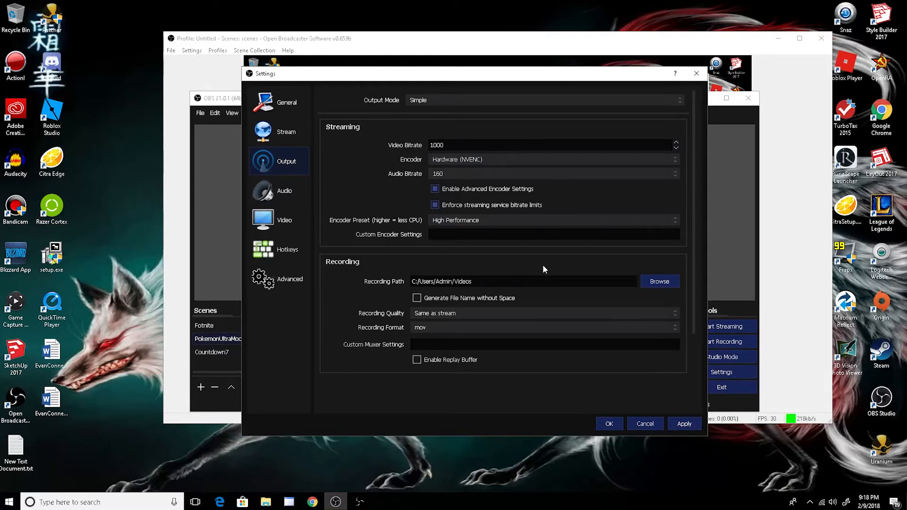
Look through the alternative encoder presets, including High Quality and the Low-Latency options, without changing the selection.
{"action": "left_click", "coordinate": [456, 222]}
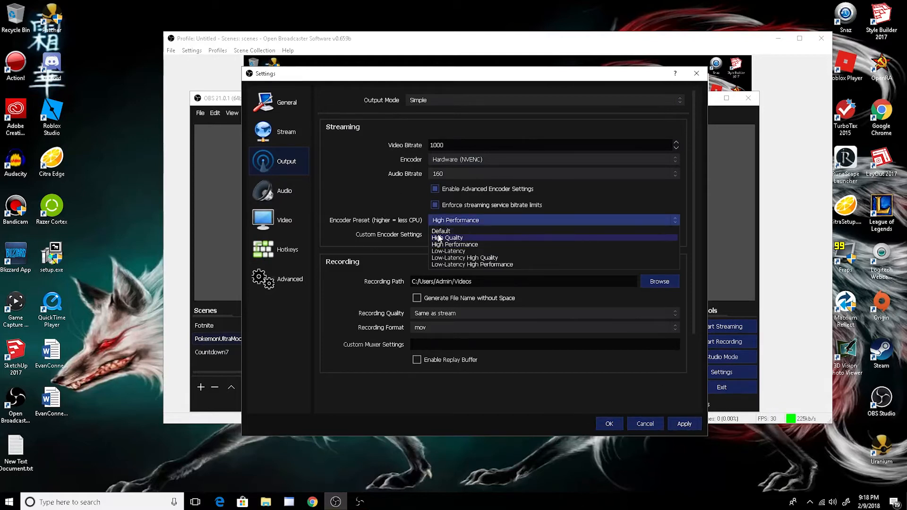
{"action": "left_click", "coordinate": [373, 237]}
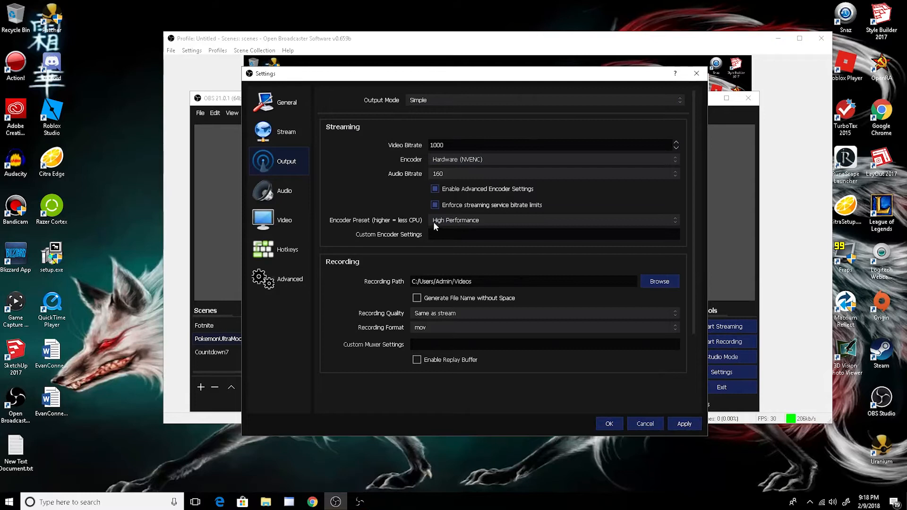
{"action": "left_click", "coordinate": [465, 218]}
{"action": "left_click", "coordinate": [465, 219]}
{"action": "left_click", "coordinate": [476, 221]}
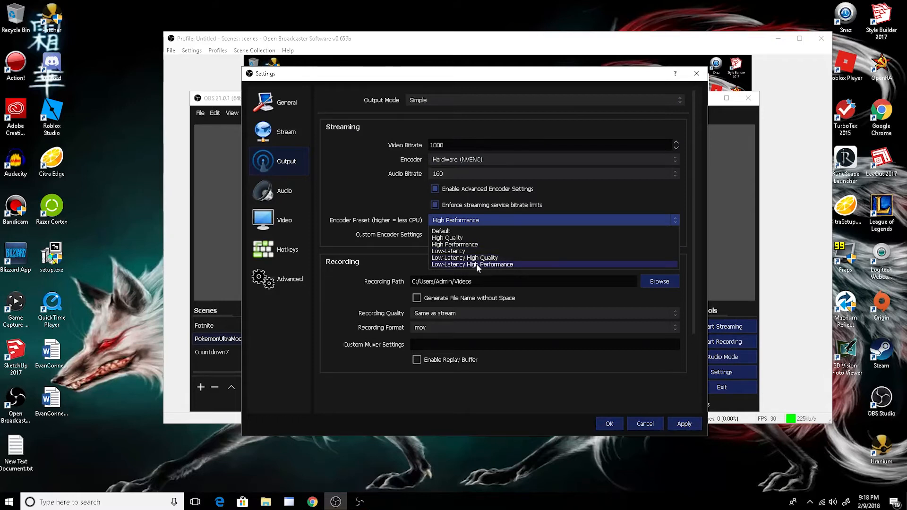
{"action": "left_click", "coordinate": [352, 261]}
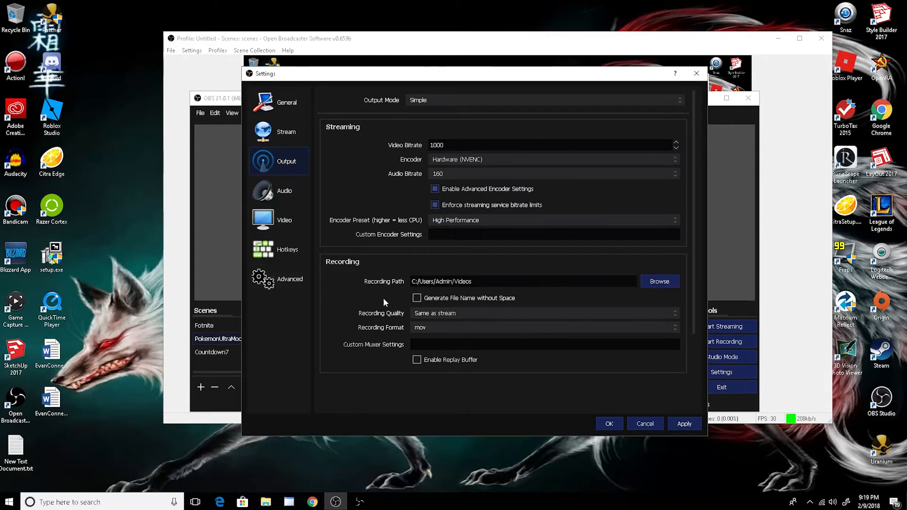
Set the recording path to the Videos folder and the recording quality to Same as stream.
{"action": "left_click", "coordinate": [656, 283]}
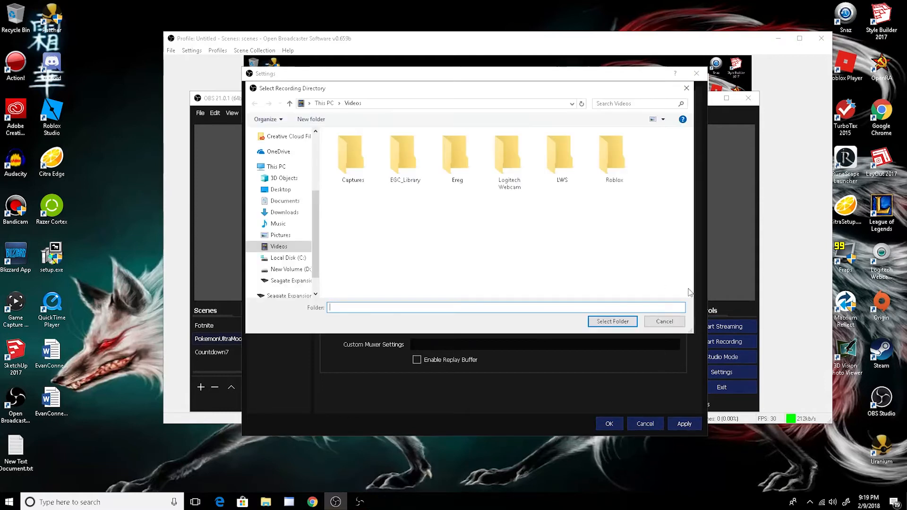
{"action": "left_click", "coordinate": [277, 246]}
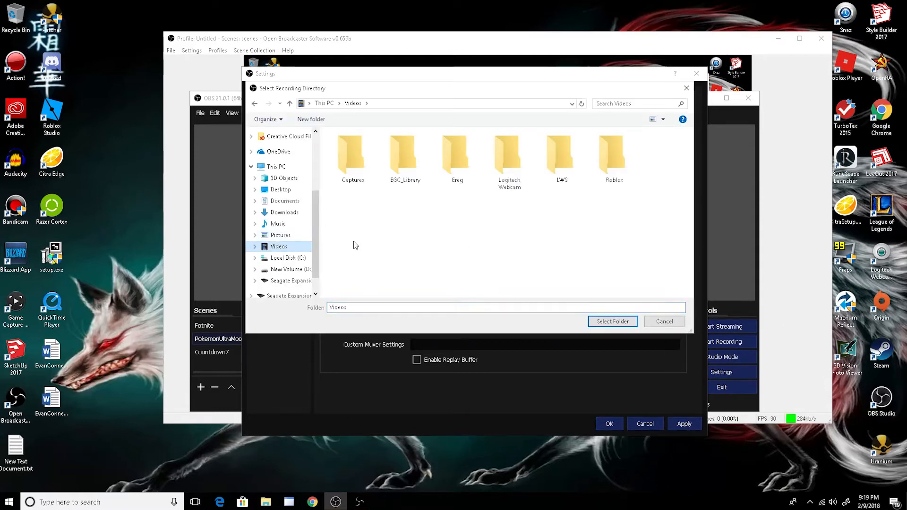
{"action": "left_click", "coordinate": [620, 321]}
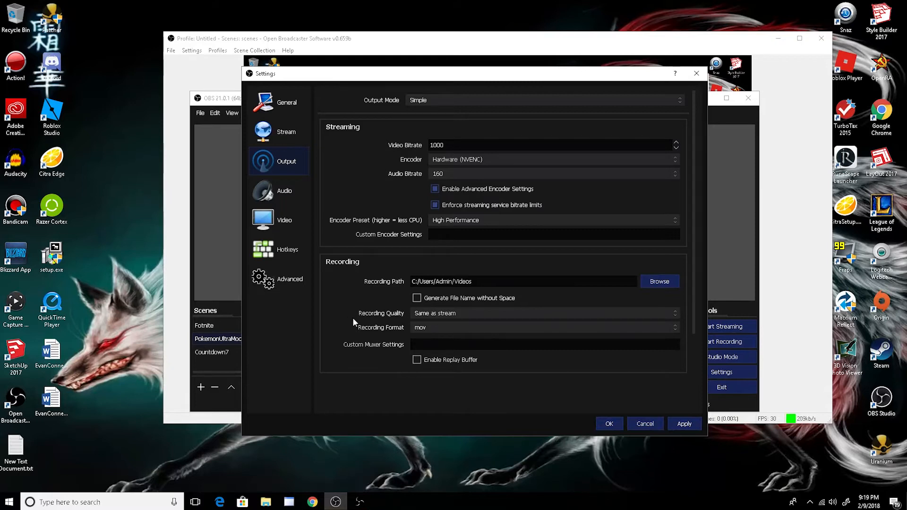
{"action": "left_click", "coordinate": [432, 316]}
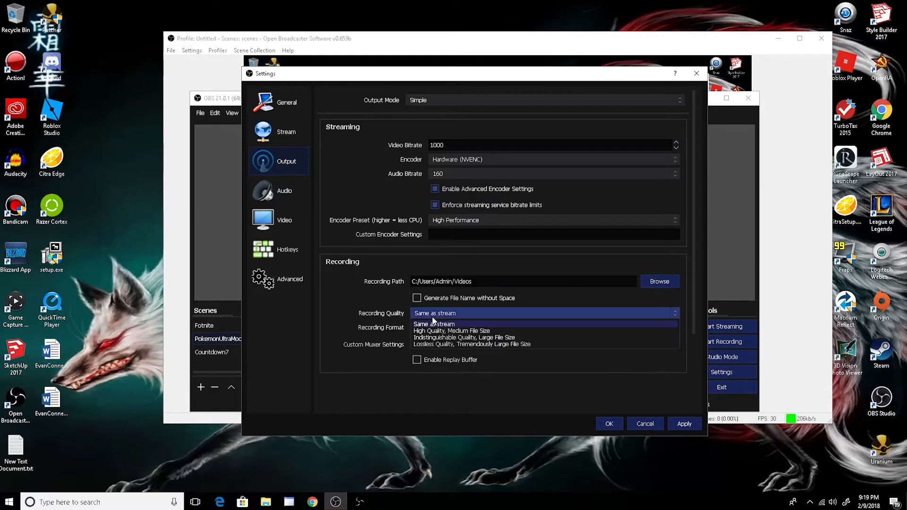
{"action": "left_click", "coordinate": [432, 324]}
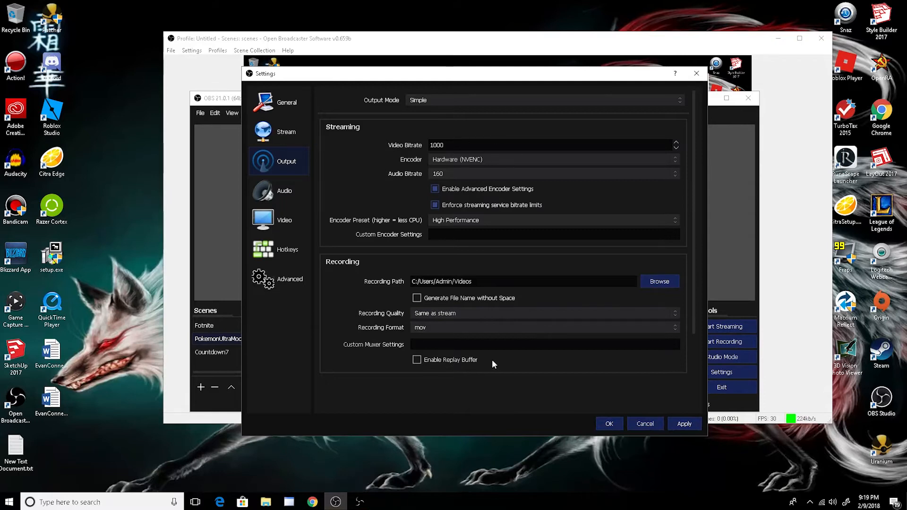
Set the recording format to mov in the simple output settings.
{"action": "left_click", "coordinate": [419, 328]}
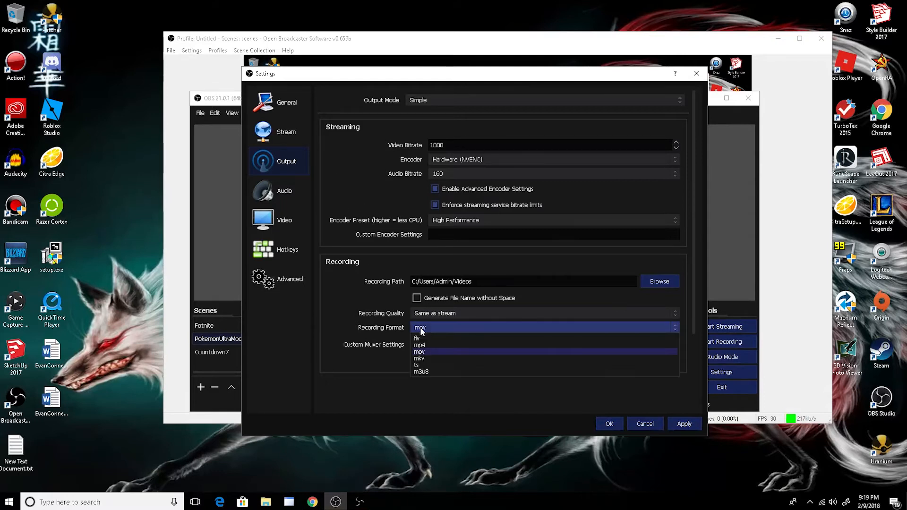
{"action": "left_click", "coordinate": [426, 353]}
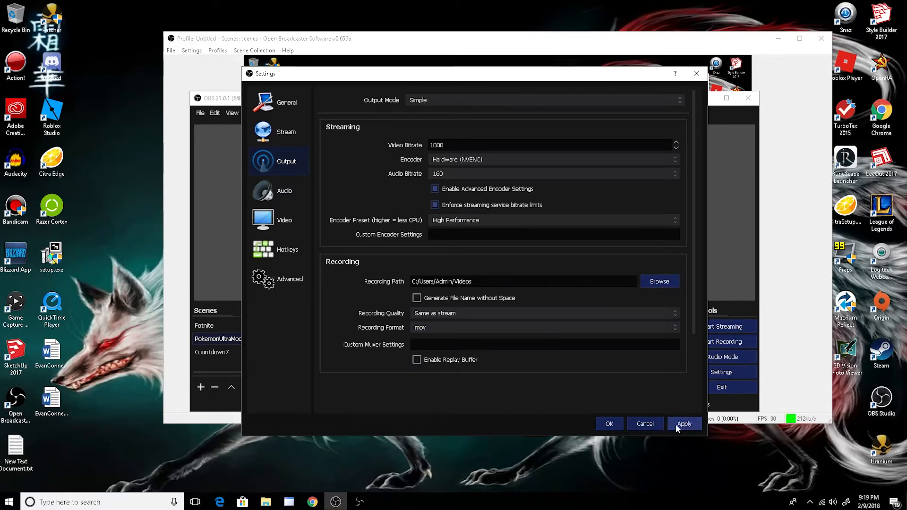
Switch the output mode to Advanced after a brief look at the audio settings and the streaming encoder choices.
{"action": "left_click", "coordinate": [274, 192]}
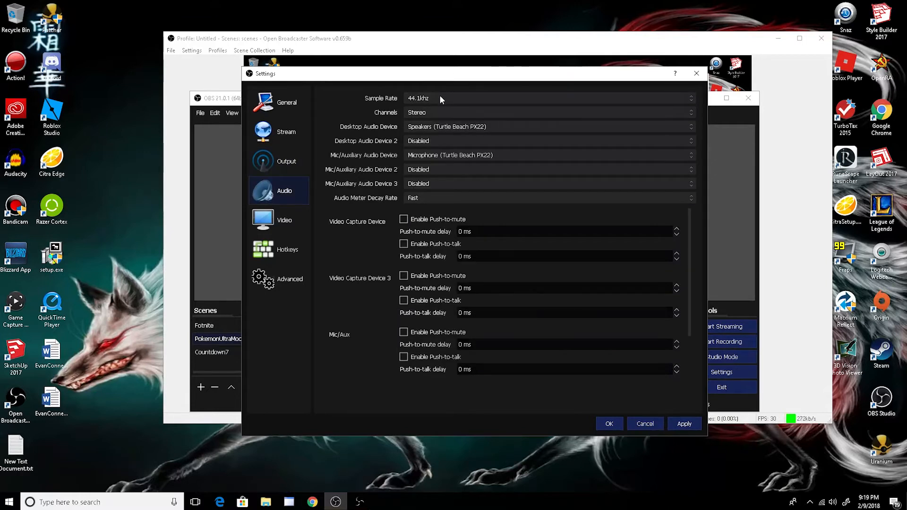
{"action": "left_click", "coordinate": [283, 162]}
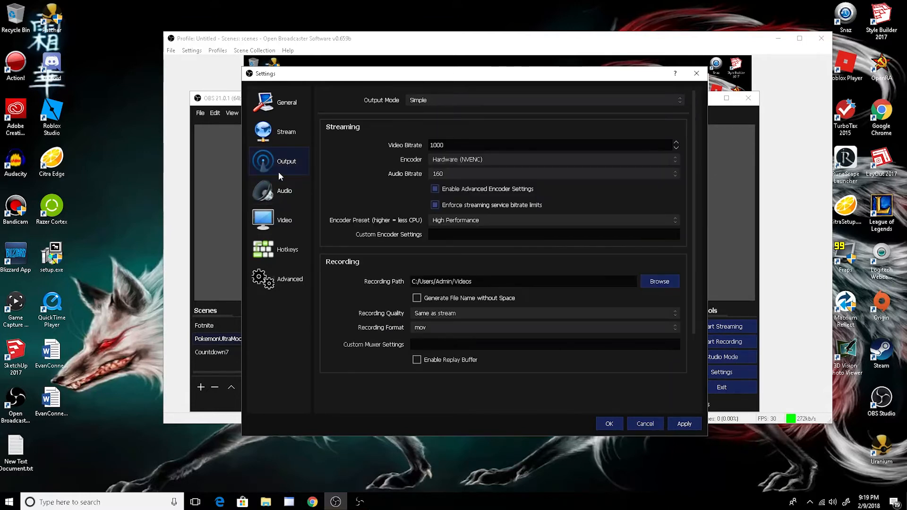
{"action": "left_click", "coordinate": [471, 101]}
{"action": "left_click", "coordinate": [448, 118]}
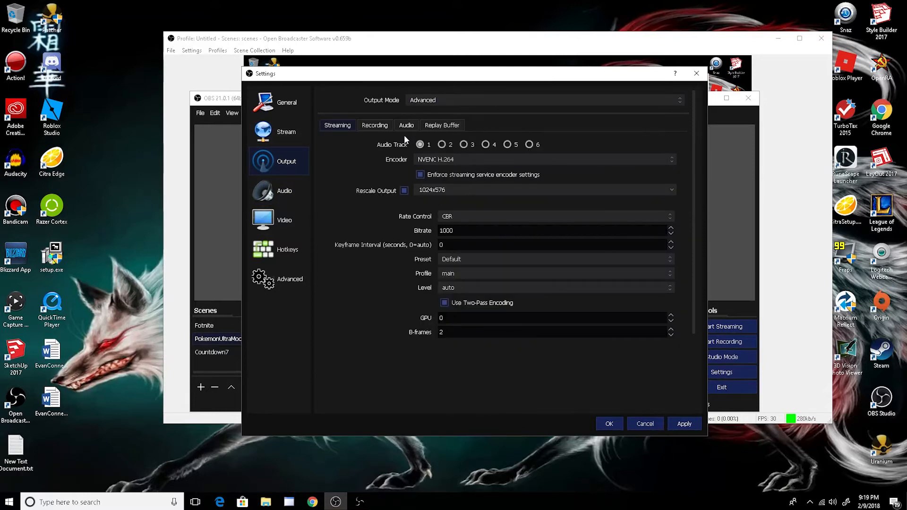
{"action": "left_click", "coordinate": [447, 160]}
{"action": "left_click", "coordinate": [447, 159]}
{"action": "left_click", "coordinate": [426, 100]}
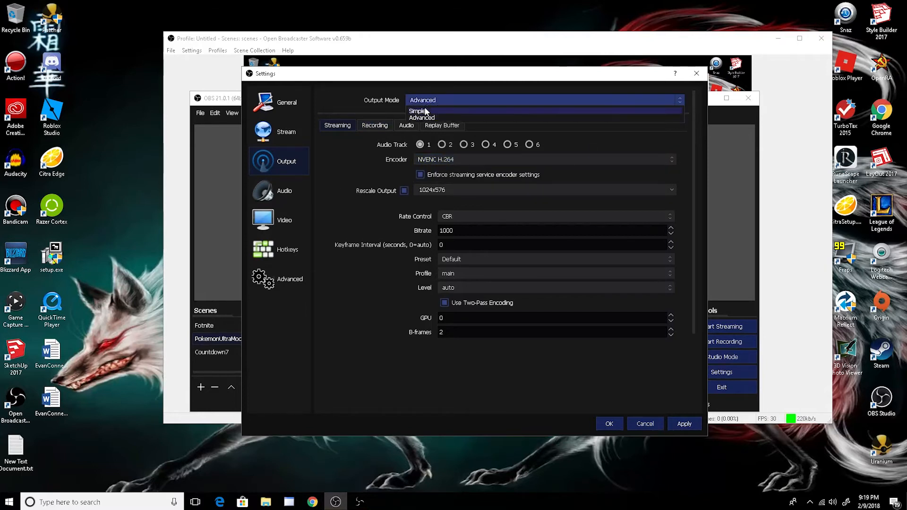
{"action": "left_click", "coordinate": [425, 111]}
{"action": "left_click", "coordinate": [429, 103]}
{"action": "left_click", "coordinate": [423, 117]}
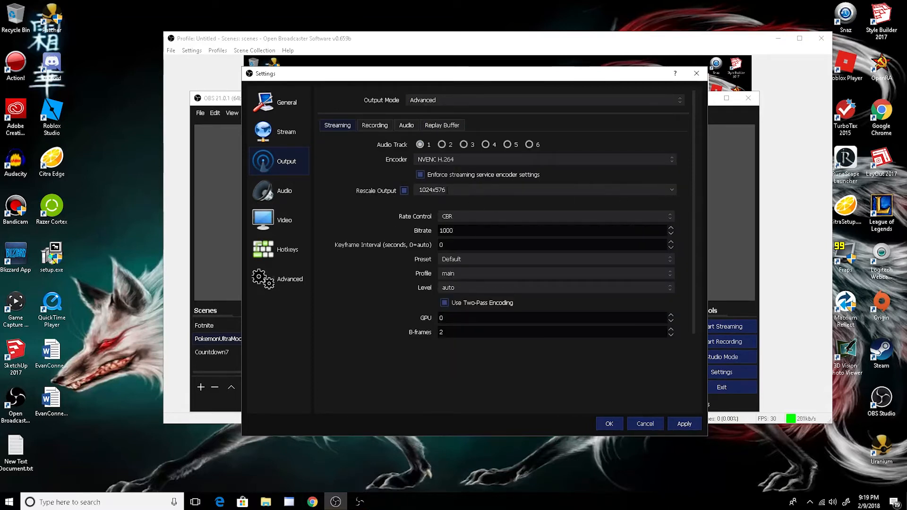
Examine the available rescale output resolutions and the bitrate for advanced streaming output.
{"action": "left_click", "coordinate": [675, 189]}
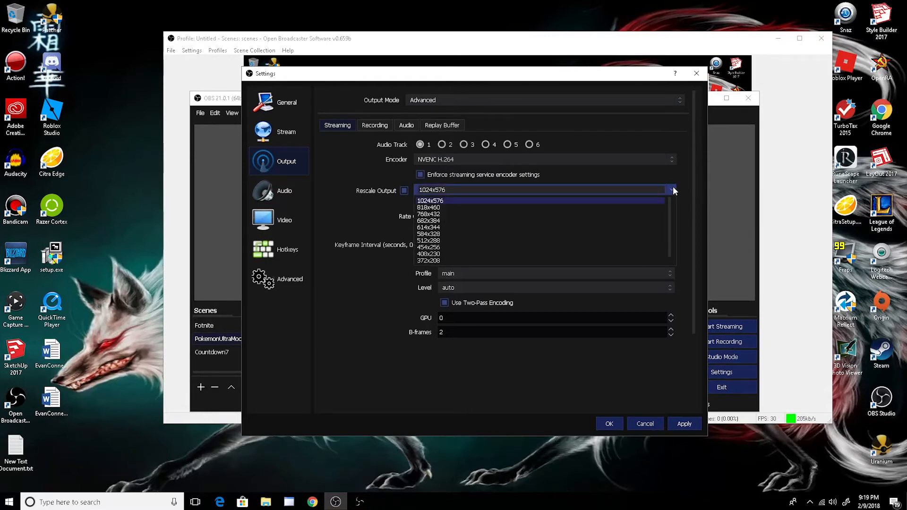
{"action": "left_click", "coordinate": [672, 187]}
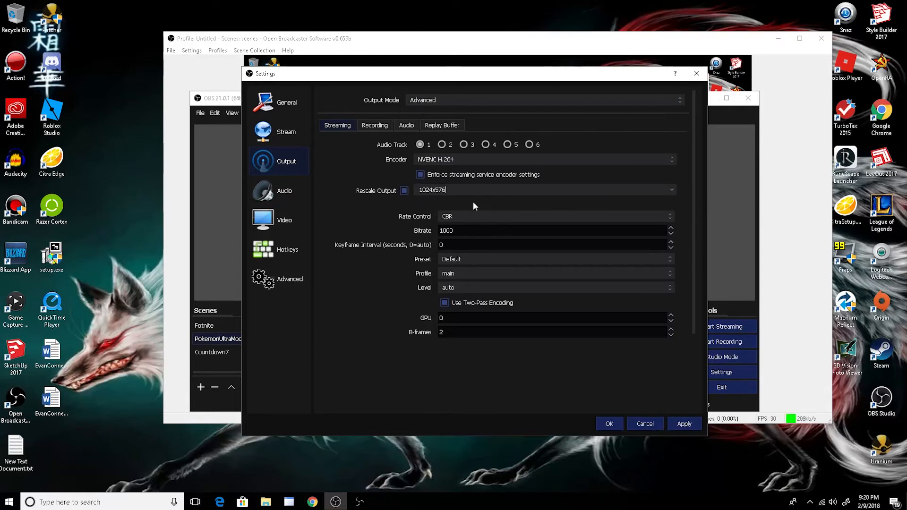
{"action": "left_click", "coordinate": [454, 230]}
{"action": "double_click", "coordinate": [440, 231]}
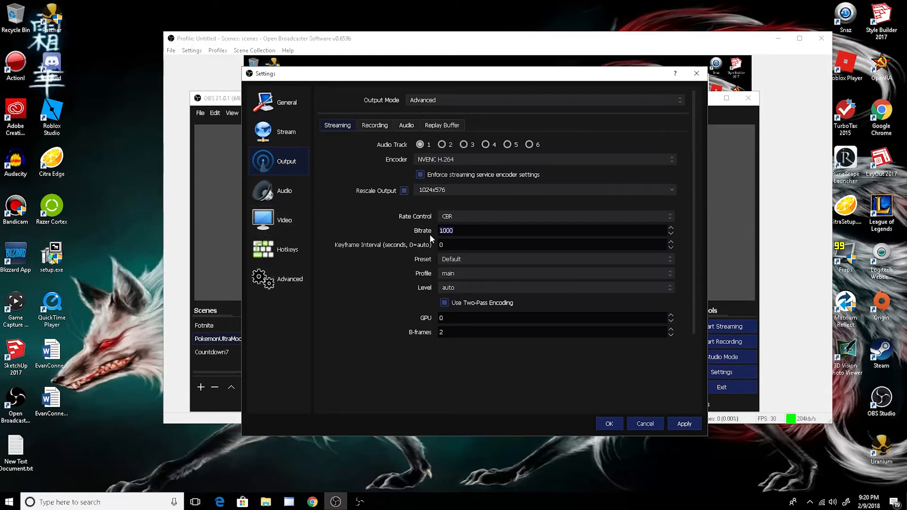
{"action": "left_click", "coordinate": [550, 233]}
Set the type to Standard in the advanced recording output settings.
{"action": "left_click", "coordinate": [384, 126]}
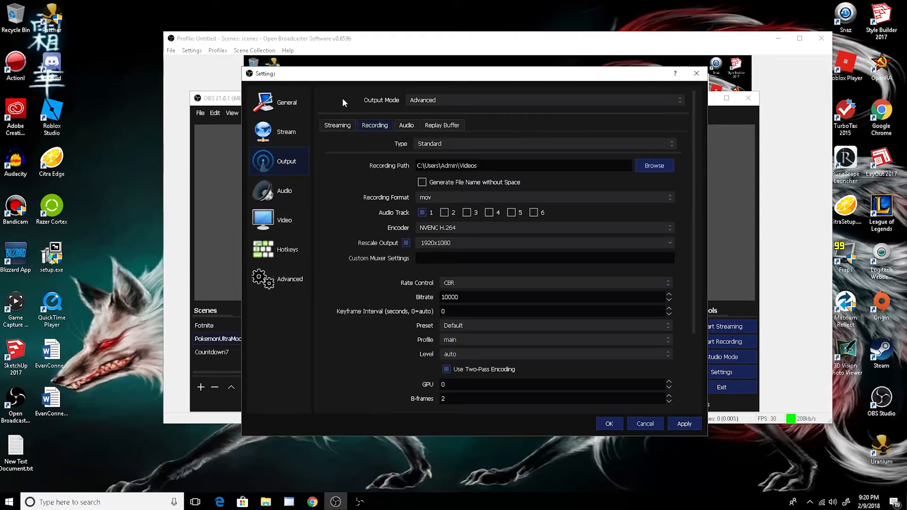
{"action": "left_click", "coordinate": [438, 145]}
{"action": "left_click", "coordinate": [438, 146]}
{"action": "left_click", "coordinate": [439, 144]}
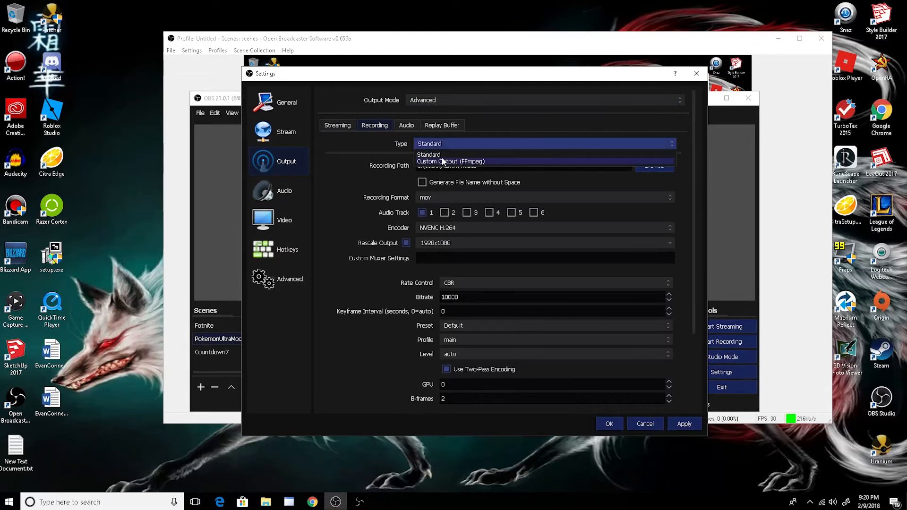
{"action": "left_click", "coordinate": [441, 152]}
{"action": "left_click", "coordinate": [442, 143]}
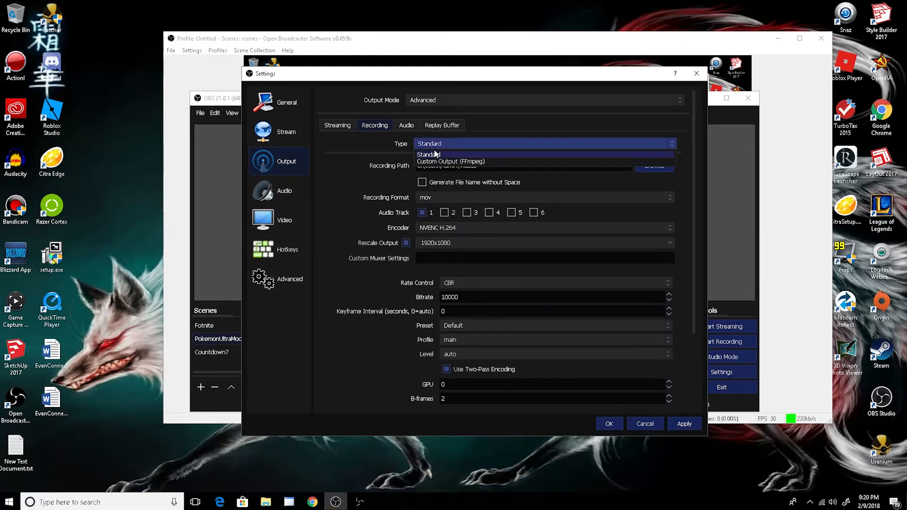
{"action": "left_click", "coordinate": [435, 154]}
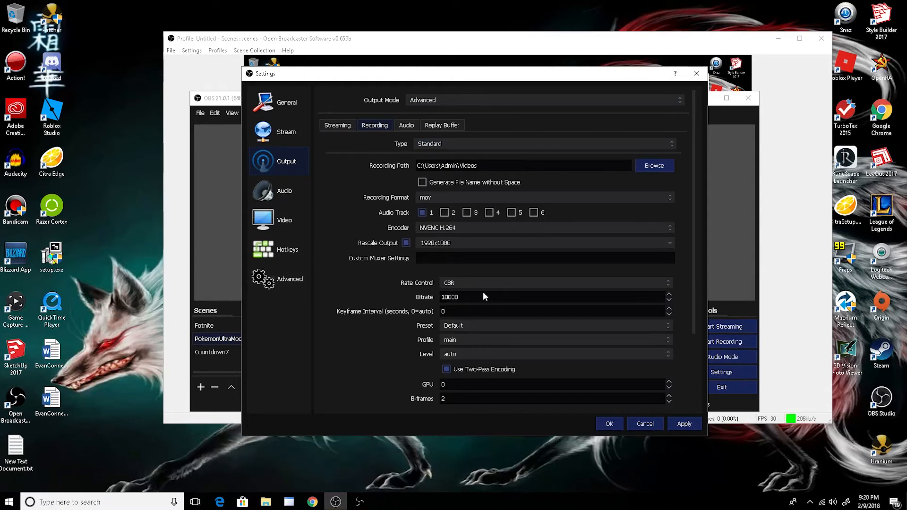
Examine the recording bitrate and compare it with the advanced streaming output settings.
{"action": "mouse_move", "coordinate": [459, 297]}
{"action": "left_mouse_down"}
{"action": "mouse_move", "coordinate": [425, 298]}
{"action": "mouse_move", "coordinate": [442, 297]}
{"action": "left_mouse_up"}
{"action": "left_click", "coordinate": [534, 297]}
{"action": "left_click_drag", "start_coordinate": [459, 297], "coordinate": [316, 297]}
{"action": "left_click", "coordinate": [484, 297]}
{"action": "left_click", "coordinate": [329, 125]}
{"action": "left_click", "coordinate": [378, 126]}
{"action": "left_click", "coordinate": [464, 297]}
Look through the audio bitrates of the output tracks and the replay buffer option in the advanced output settings.
{"action": "left_click", "coordinate": [399, 127]}
{"action": "scroll", "coordinate": [392, 212], "scroll_direction": "down", "scroll_amount": 3}
{"action": "scroll", "coordinate": [390, 216], "scroll_direction": "down", "scroll_amount": 2}
{"action": "scroll", "coordinate": [363, 255], "scroll_direction": "up", "scroll_amount": 5}
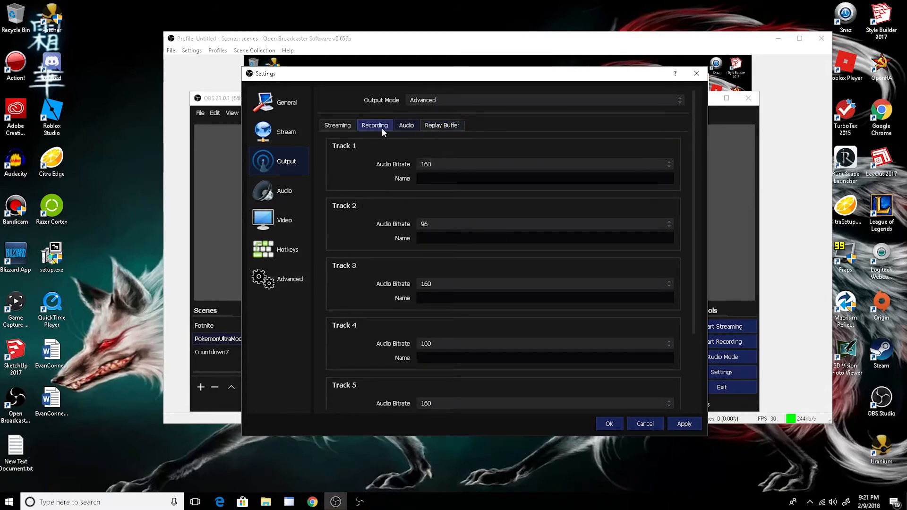
{"action": "left_click", "coordinate": [442, 131]}
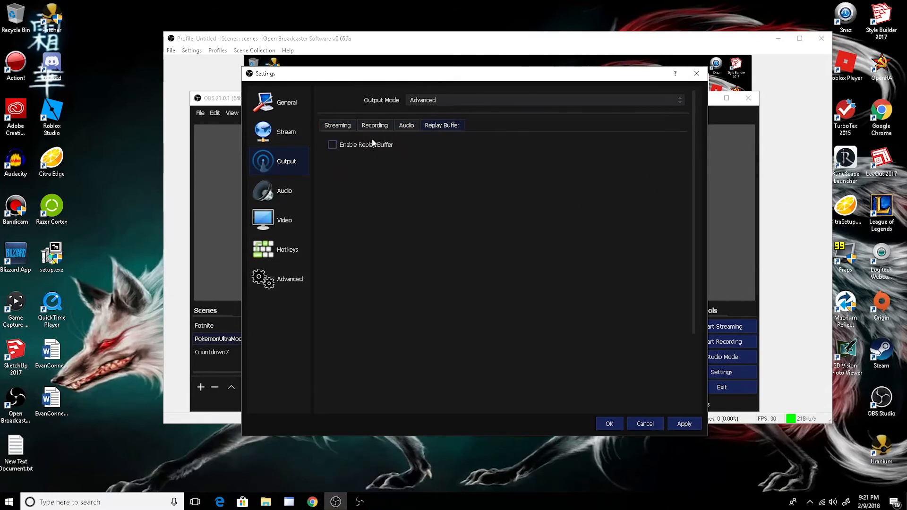
{"action": "left_click", "coordinate": [337, 129]}
Set the sample rate to 44.1khz in the audio settings.
{"action": "left_click", "coordinate": [279, 192]}
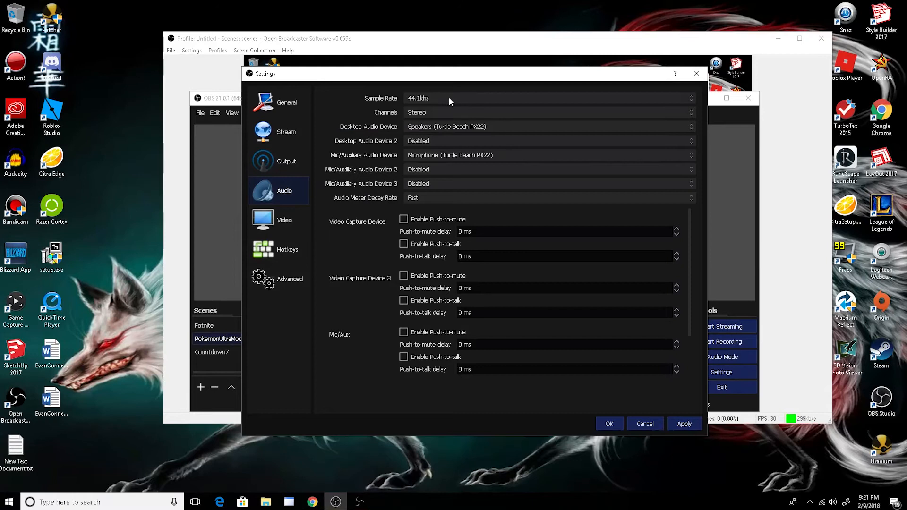
{"action": "left_click", "coordinate": [417, 99]}
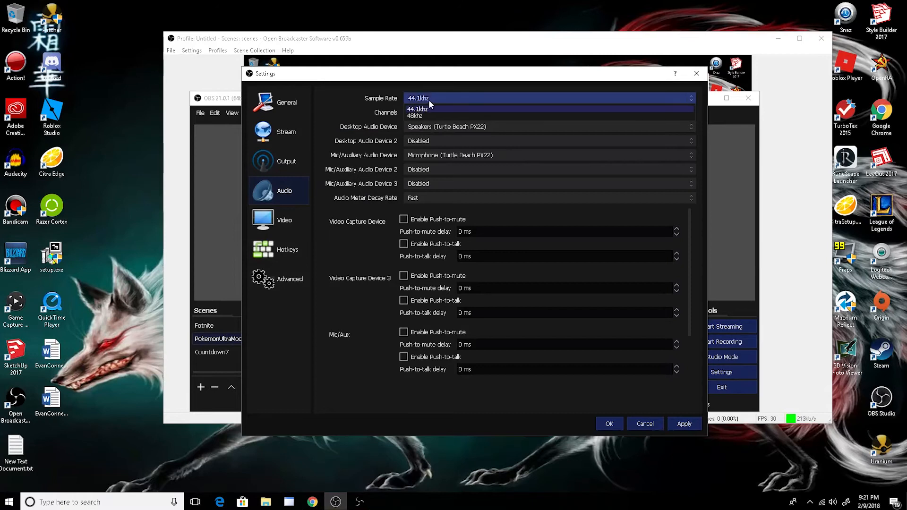
{"action": "left_click", "coordinate": [424, 98]}
{"action": "left_click", "coordinate": [426, 98]}
{"action": "left_click", "coordinate": [426, 109]}
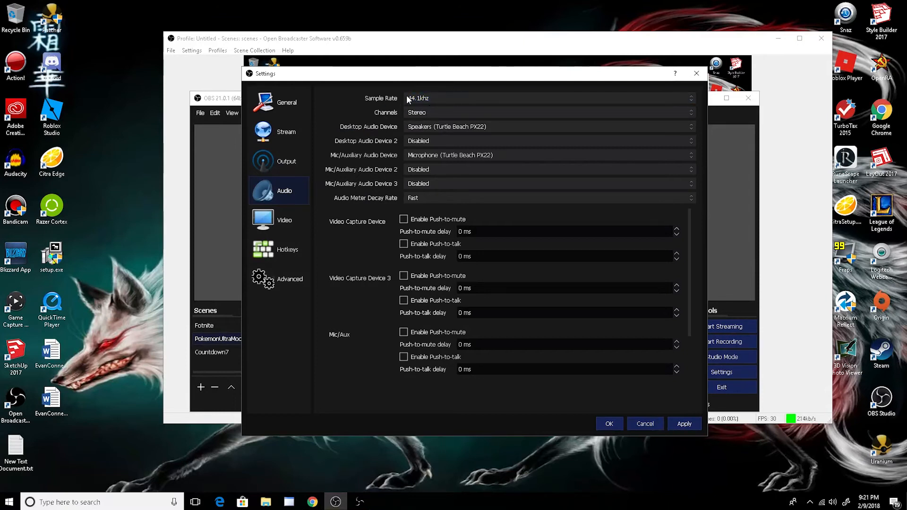
{"action": "left_click", "coordinate": [435, 98]}
{"action": "left_click", "coordinate": [425, 98]}
Set the audio channels to Stereo and check the available desktop audio devices.
{"action": "left_click", "coordinate": [427, 112]}
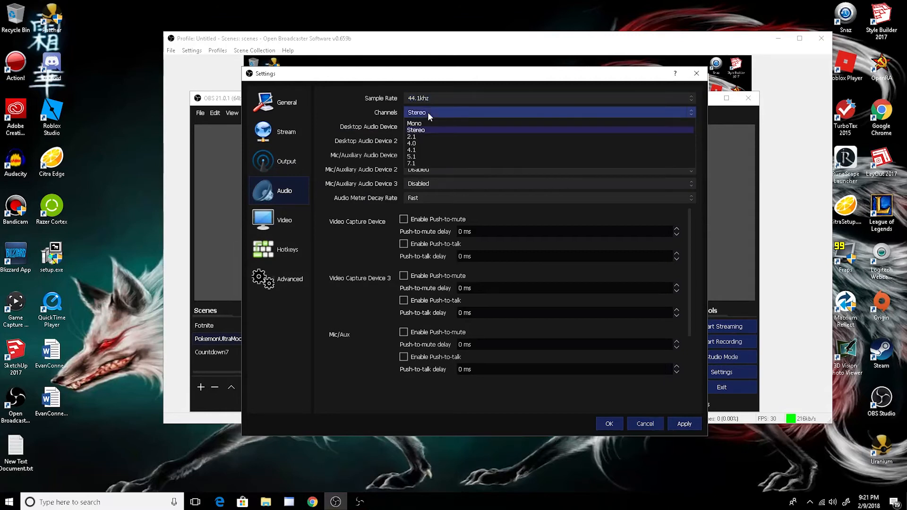
{"action": "left_click", "coordinate": [431, 124]}
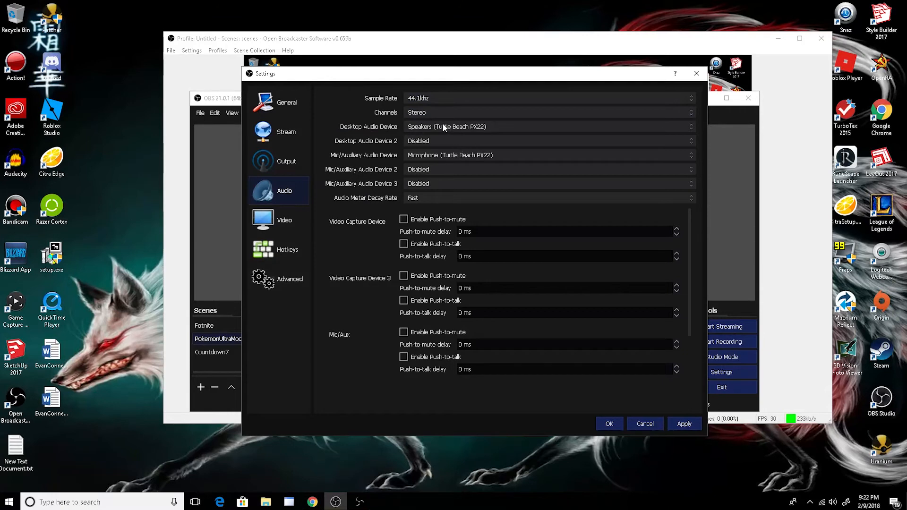
{"action": "left_click", "coordinate": [428, 113]}
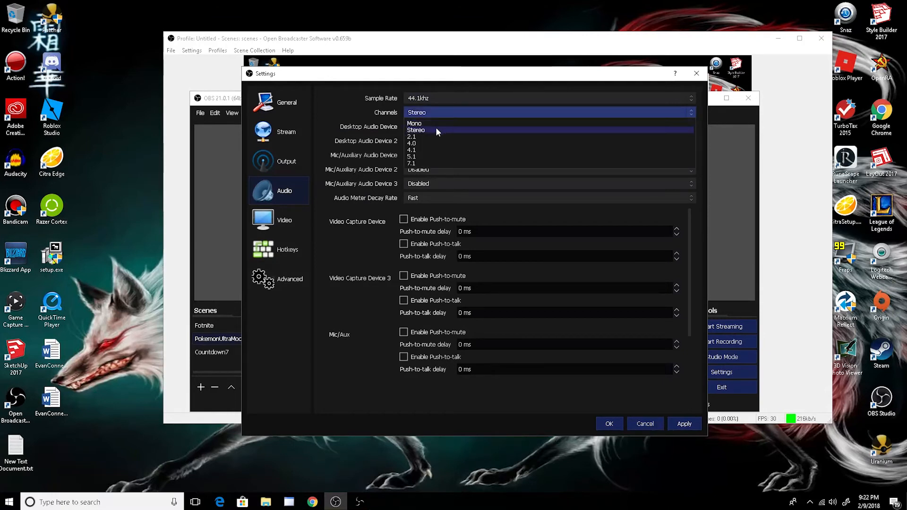
{"action": "left_click", "coordinate": [435, 128]}
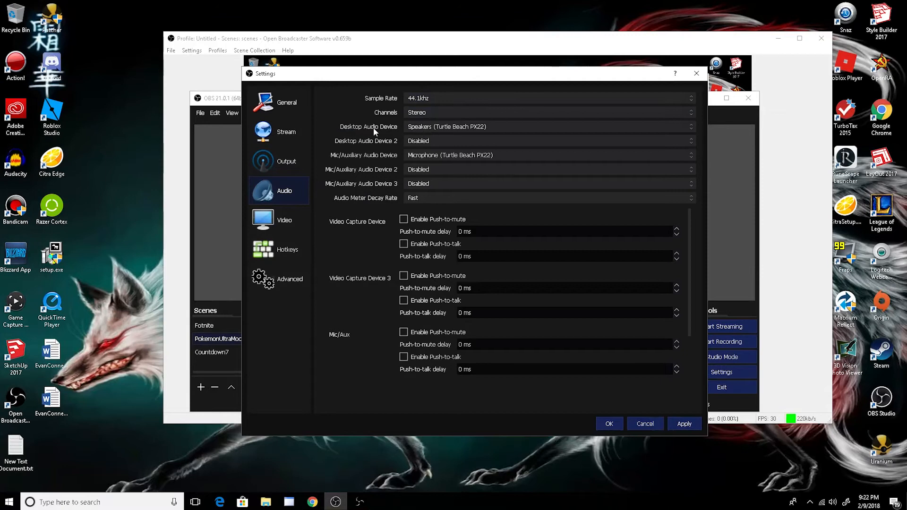
{"action": "left_click", "coordinate": [415, 130]}
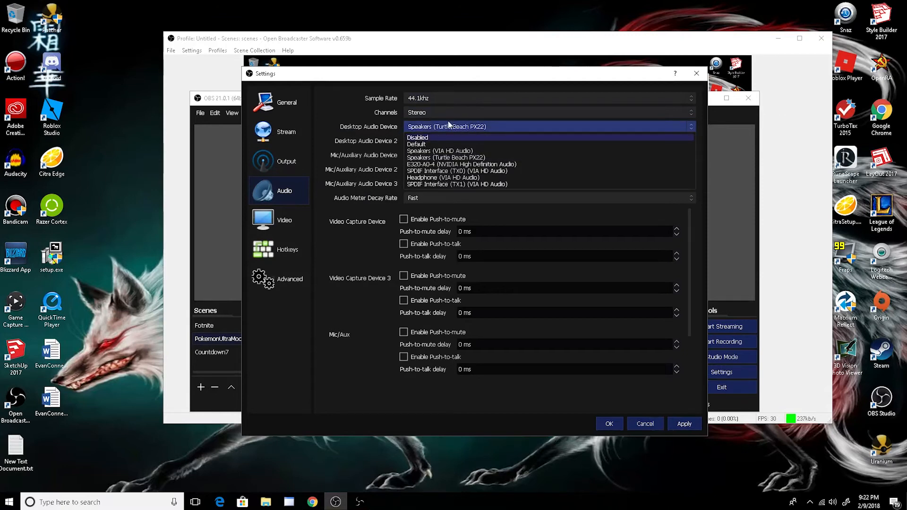
{"action": "left_click", "coordinate": [432, 125]}
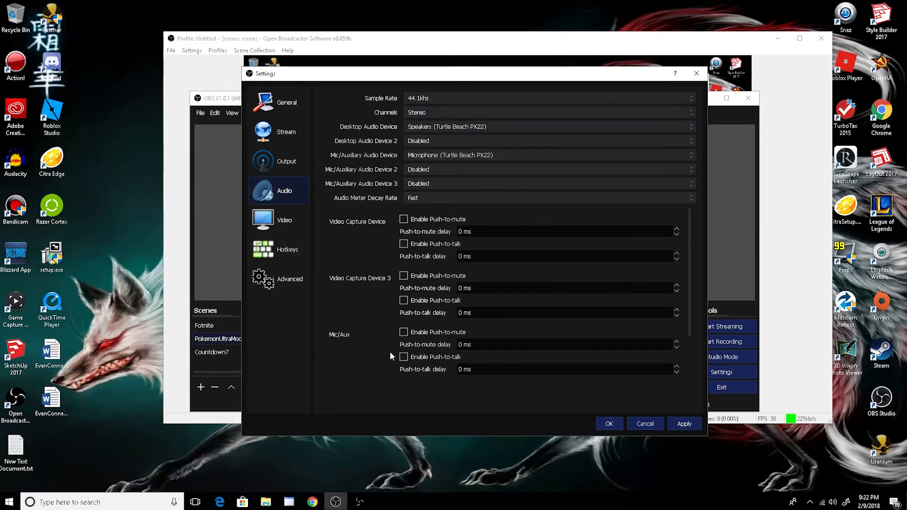
Set the base (canvas) resolution to 1280x720 in the video settings.
{"action": "left_click", "coordinate": [279, 220]}
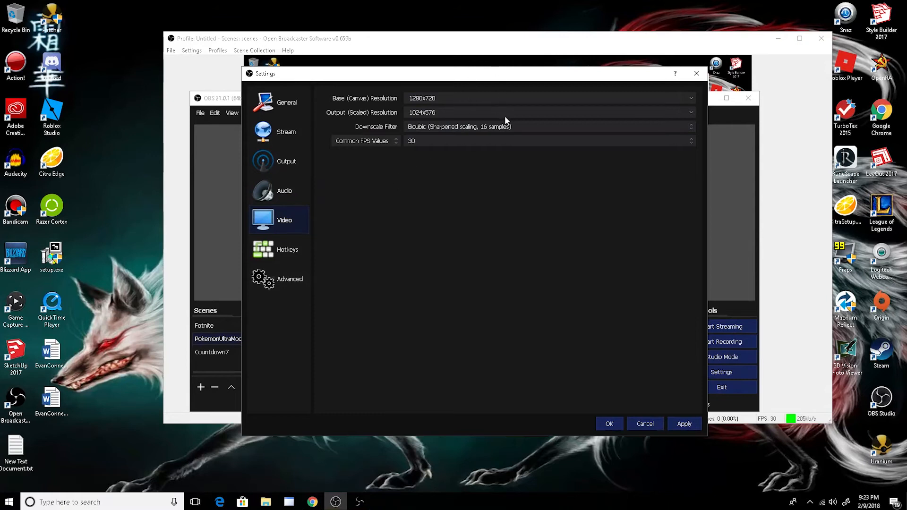
{"action": "left_click", "coordinate": [692, 99]}
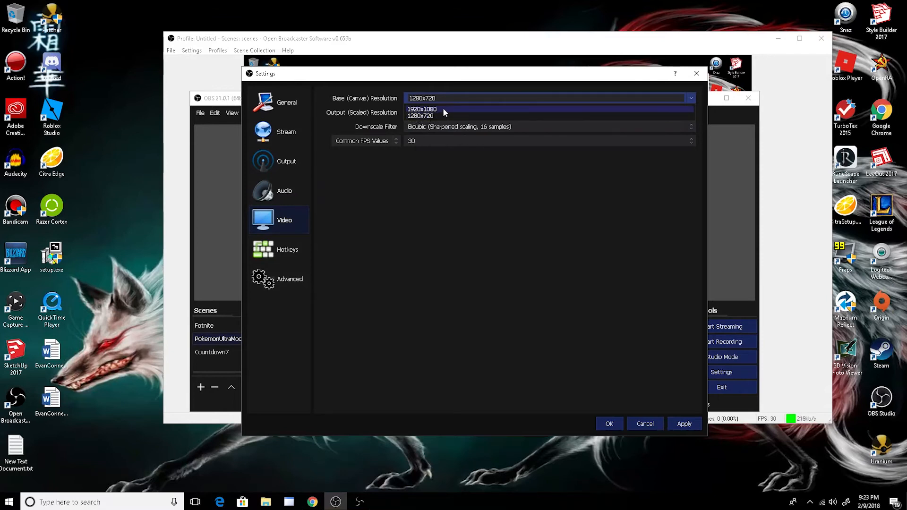
{"action": "left_click", "coordinate": [411, 116]}
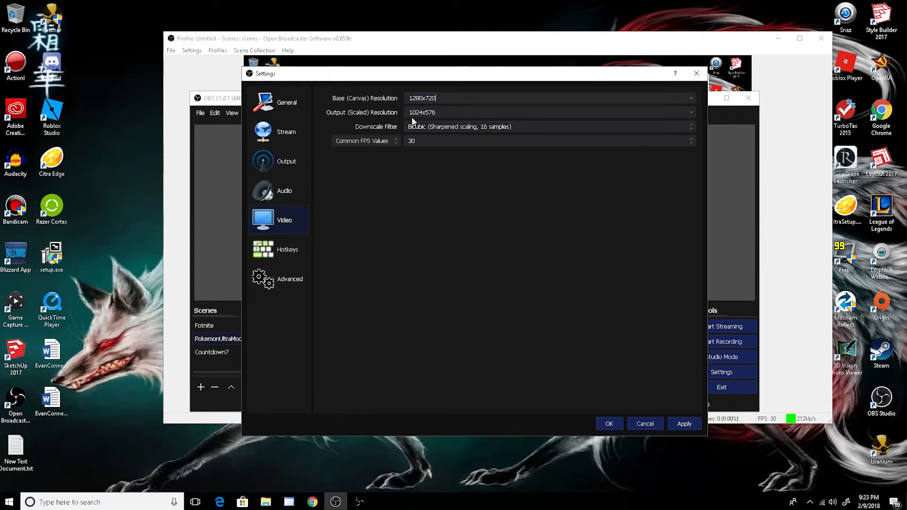
{"action": "left_click_drag", "start_coordinate": [440, 98], "coordinate": [356, 96]}
Examine the available output (scaled) resolutions and downscale filters without changing either selection.
{"action": "left_click", "coordinate": [690, 113]}
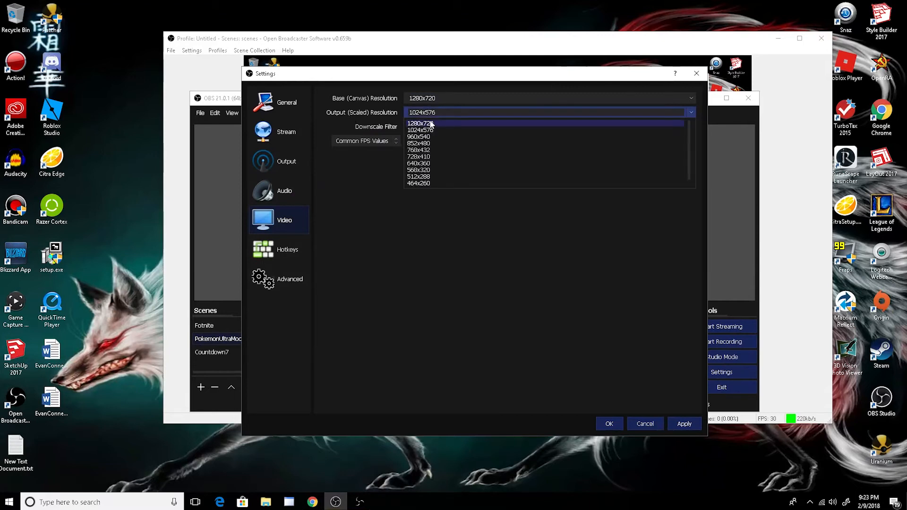
{"action": "scroll", "coordinate": [428, 132], "scroll_direction": "down", "scroll_amount": 1}
{"action": "scroll", "coordinate": [452, 118], "scroll_direction": "up", "scroll_amount": 1}
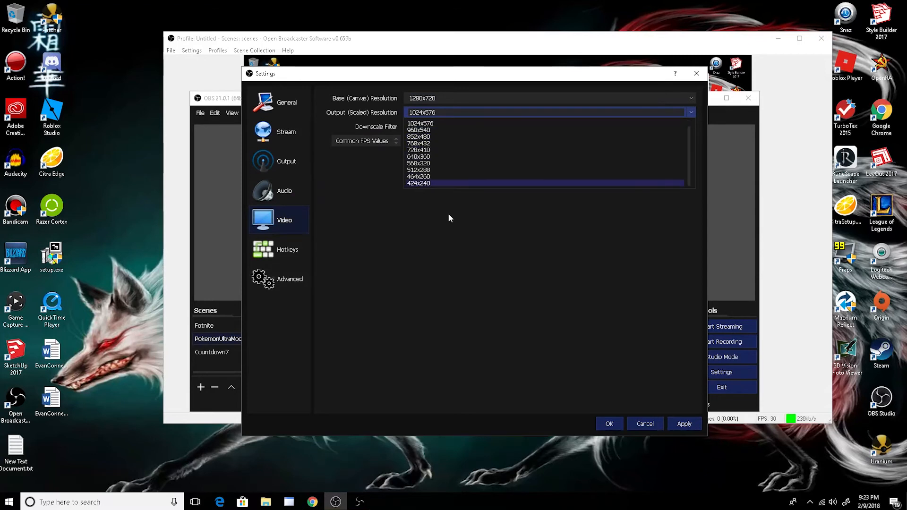
{"action": "left_click", "coordinate": [516, 222]}
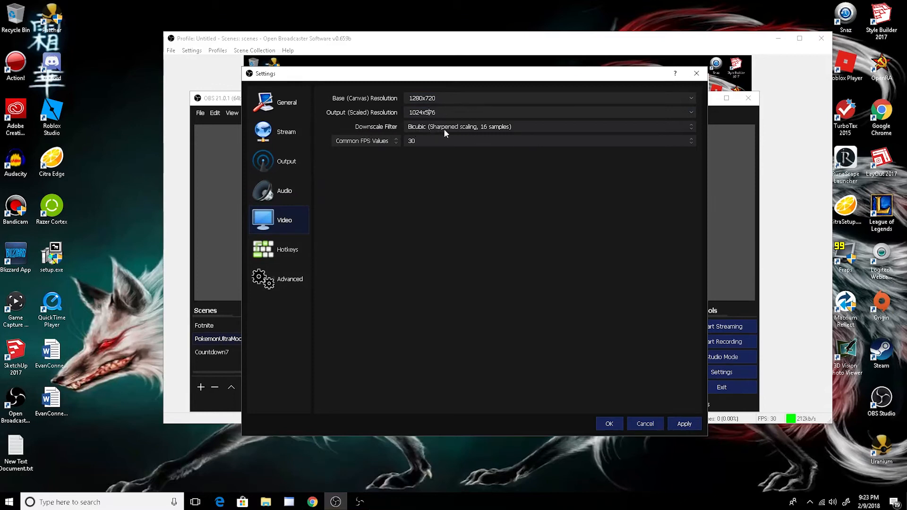
{"action": "left_click", "coordinate": [688, 126]}
{"action": "left_click", "coordinate": [688, 127]}
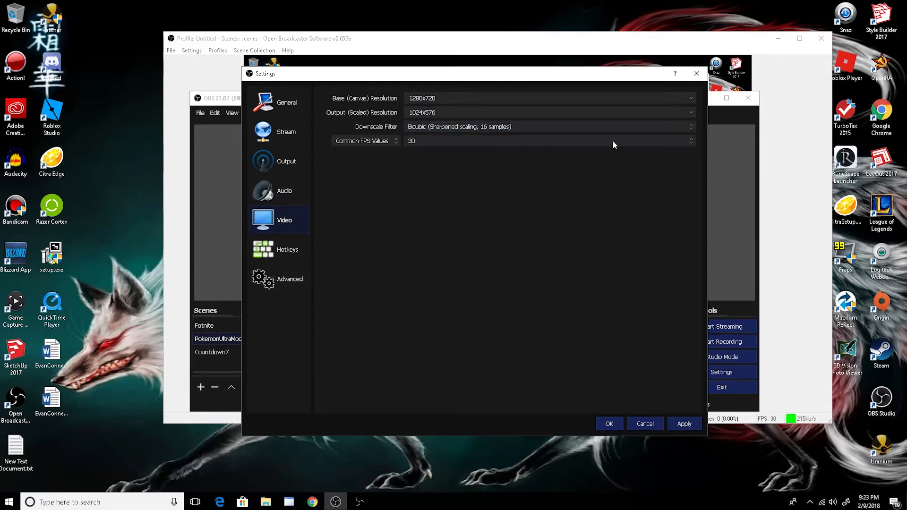
Set the common FPS value to 30 in the video settings.
{"action": "left_click", "coordinate": [420, 143]}
{"action": "left_click", "coordinate": [446, 174]}
{"action": "left_click", "coordinate": [409, 140]}
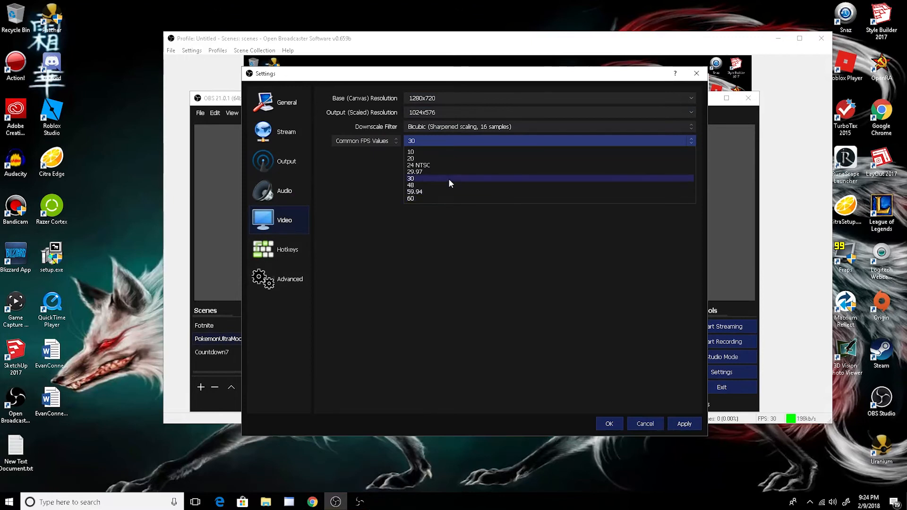
{"action": "left_click", "coordinate": [417, 178]}
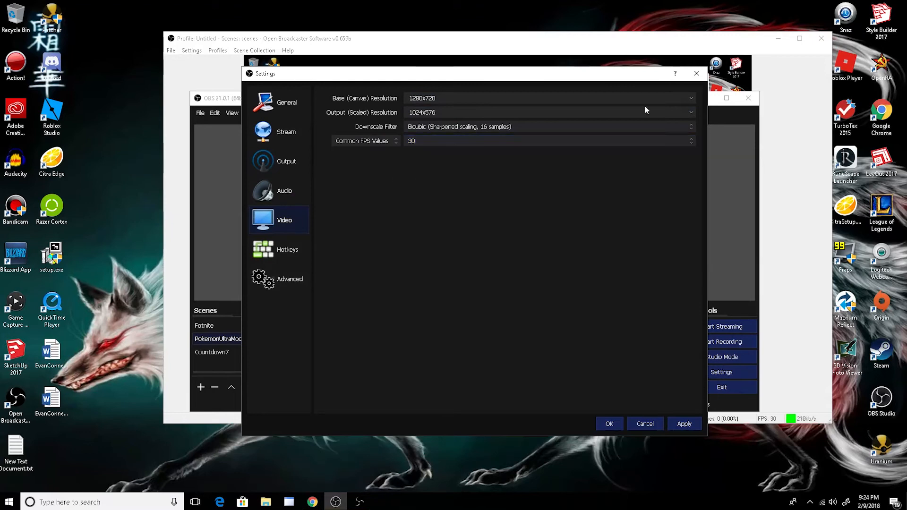
Try assigning hotkeys to Start Streaming and Stop Streaming, using D for Start Streaming, and clear both.
{"action": "left_click", "coordinate": [286, 249]}
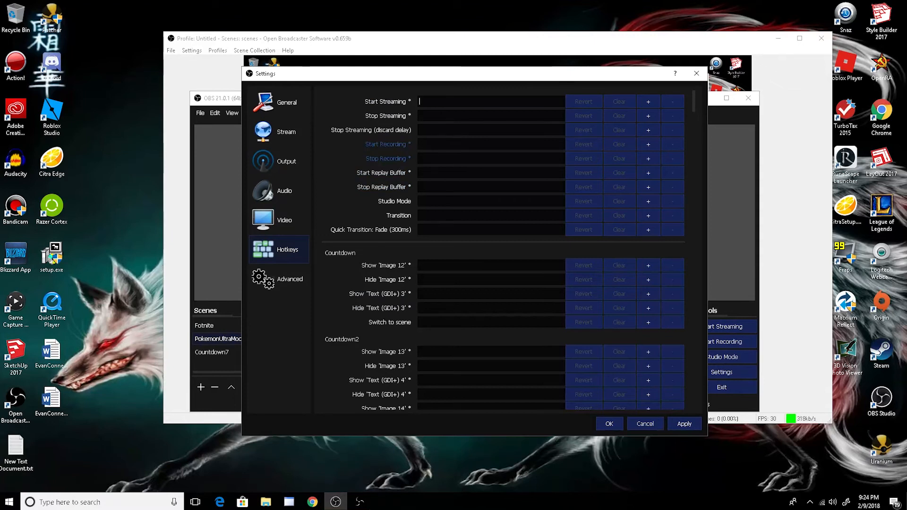
{"action": "key", "text": "d"}
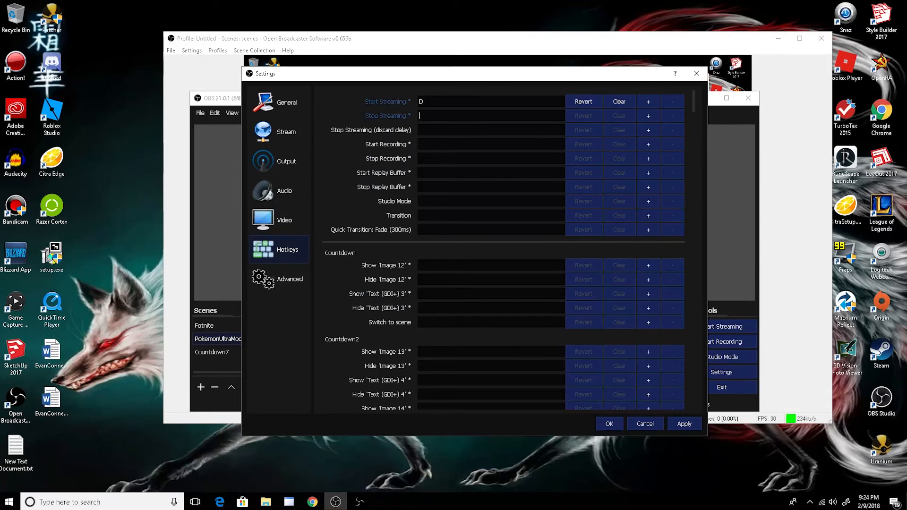
{"action": "key", "text": "e"}
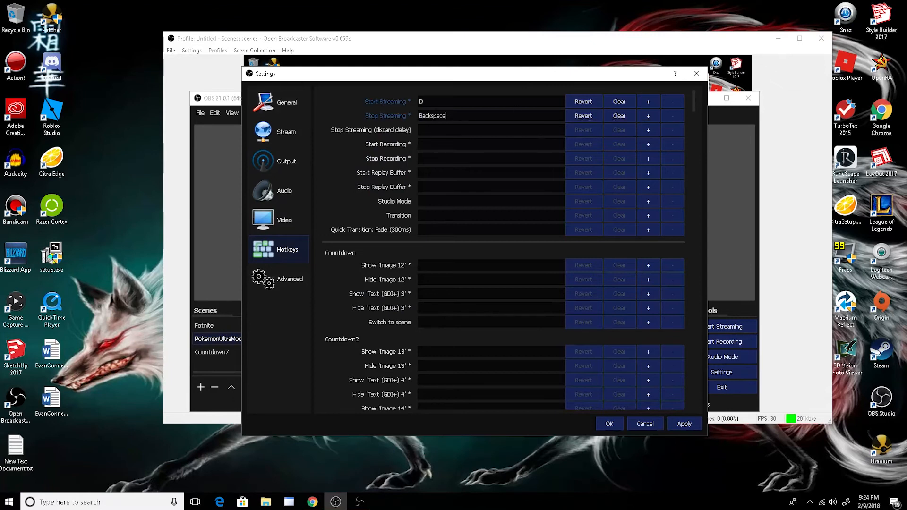
{"action": "left_click", "coordinate": [618, 113]}
{"action": "left_click", "coordinate": [620, 105]}
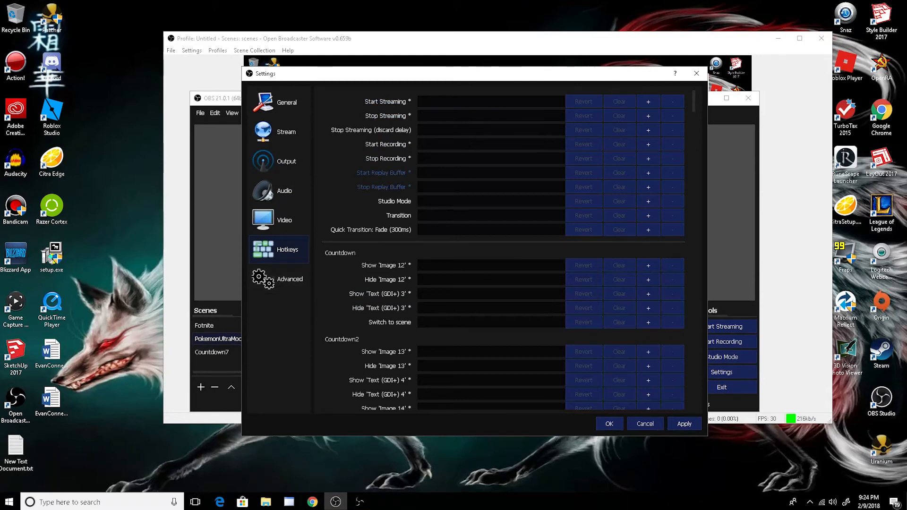
Review the advanced settings, set the automatic reconnect retry delay to 10 seconds and accept the settings.
{"action": "left_click", "coordinate": [285, 283]}
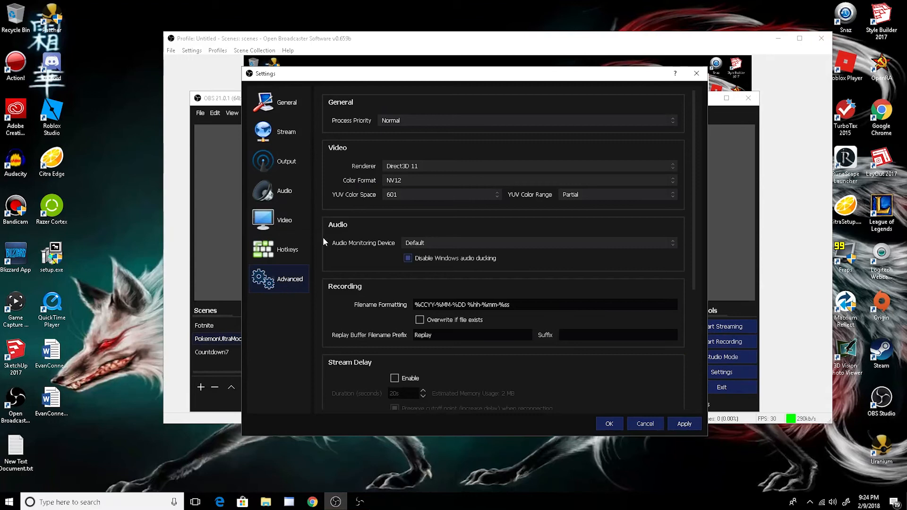
{"action": "scroll", "coordinate": [343, 163], "scroll_direction": "down", "scroll_amount": 5}
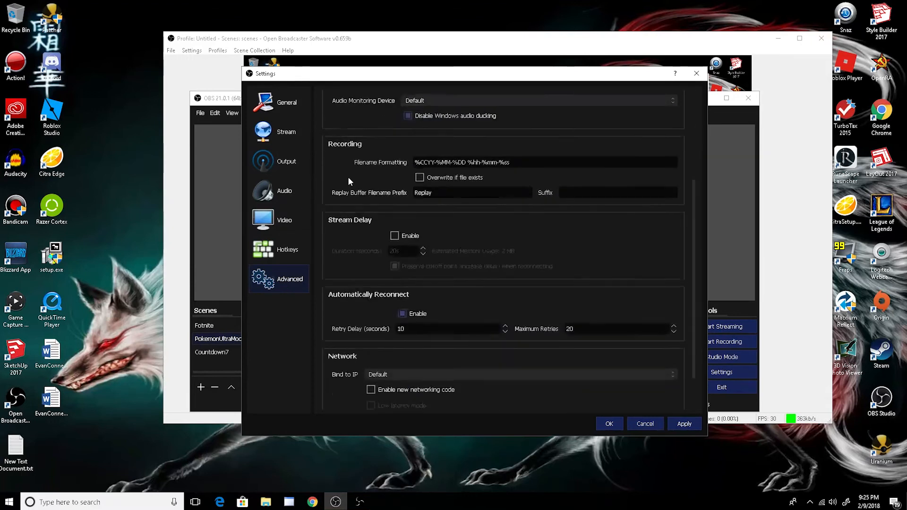
{"action": "scroll", "coordinate": [554, 228], "scroll_direction": "up", "scroll_amount": 3}
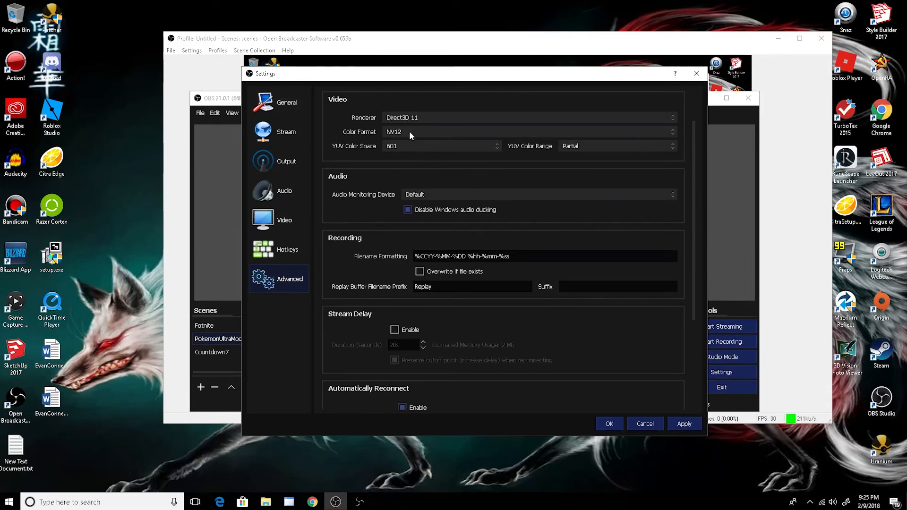
{"action": "scroll", "coordinate": [397, 231], "scroll_direction": "down", "scroll_amount": 5}
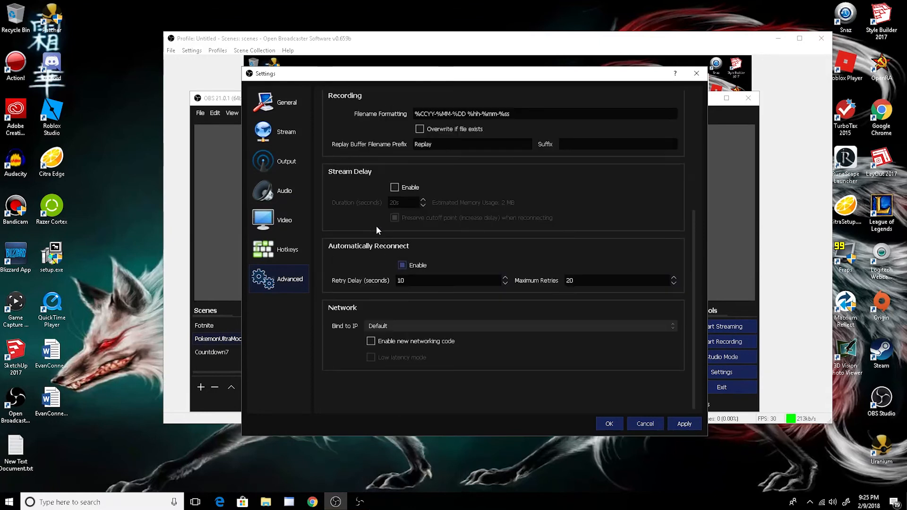
{"action": "scroll", "coordinate": [398, 342], "scroll_direction": "up", "scroll_amount": 5}
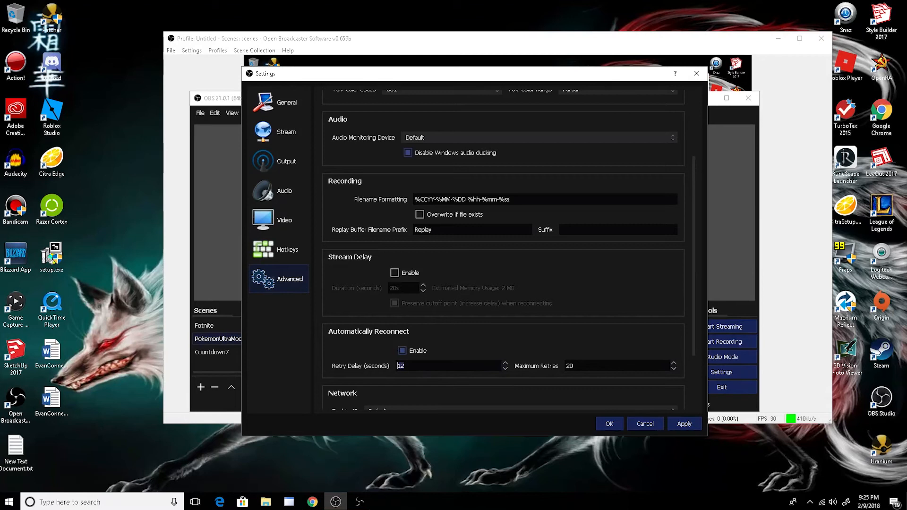
{"action": "left_click", "coordinate": [289, 351]}
{"action": "scroll", "coordinate": [327, 270], "scroll_direction": "down", "scroll_amount": 2}
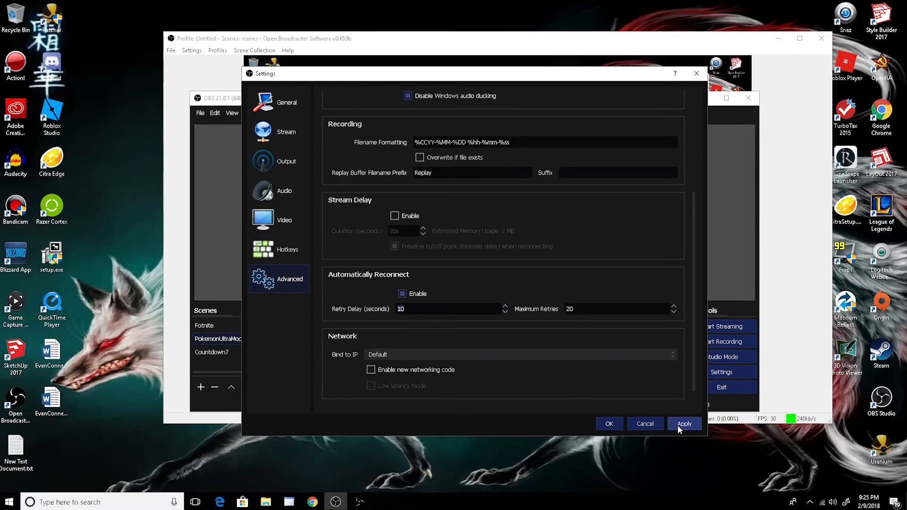
{"action": "left_click", "coordinate": [614, 424]}
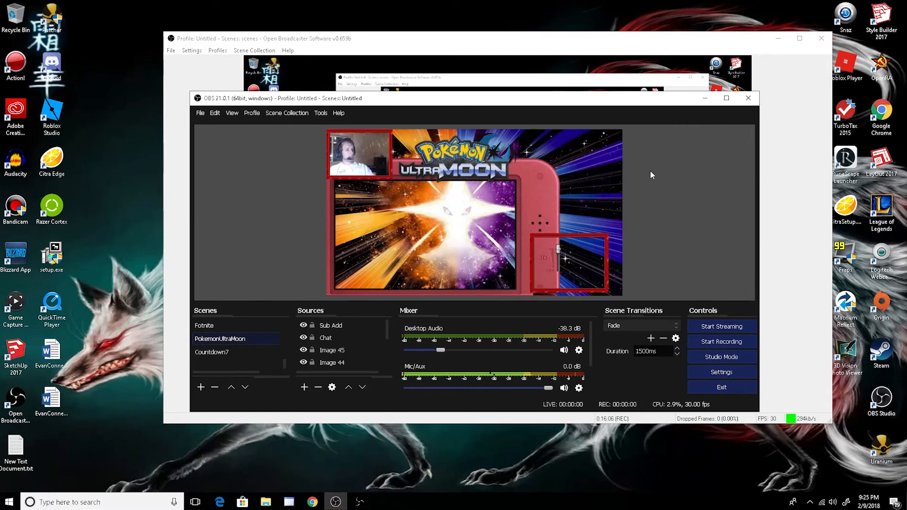
Select the Countdown7 scene and change the stream title to "Stream Test" in YouTube's Live Dashboard in Chrome.
{"action": "left_click", "coordinate": [220, 352]}
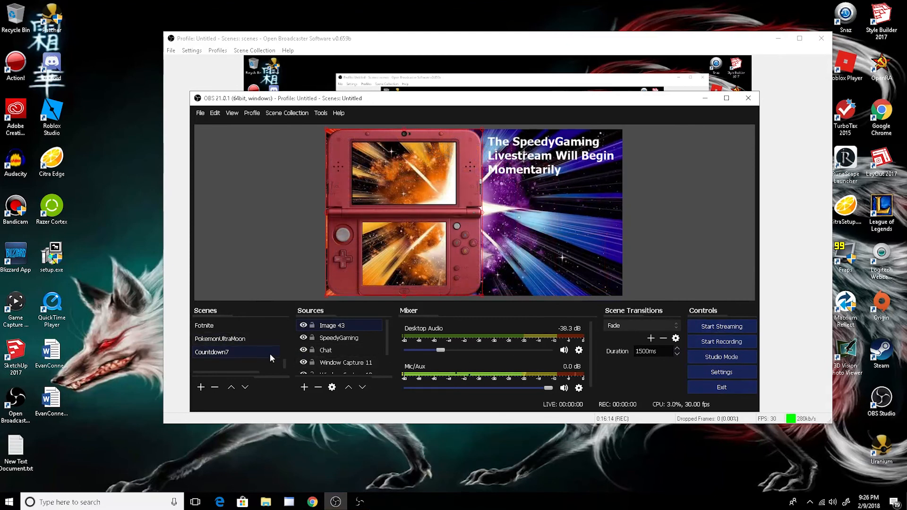
{"action": "left_click", "coordinate": [291, 504]}
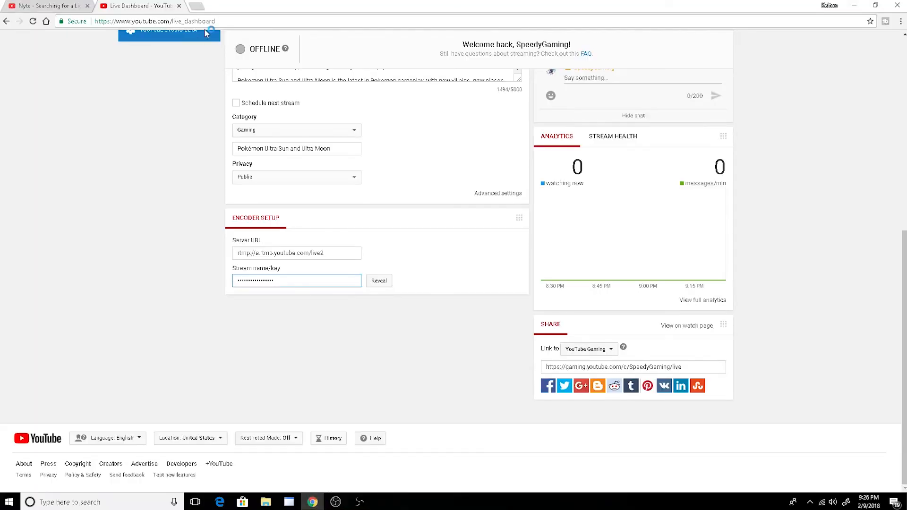
{"action": "scroll", "coordinate": [308, 323], "scroll_direction": "up", "scroll_amount": 8}
{"action": "left_click_drag", "start_coordinate": [398, 378], "coordinate": [68, 338]}
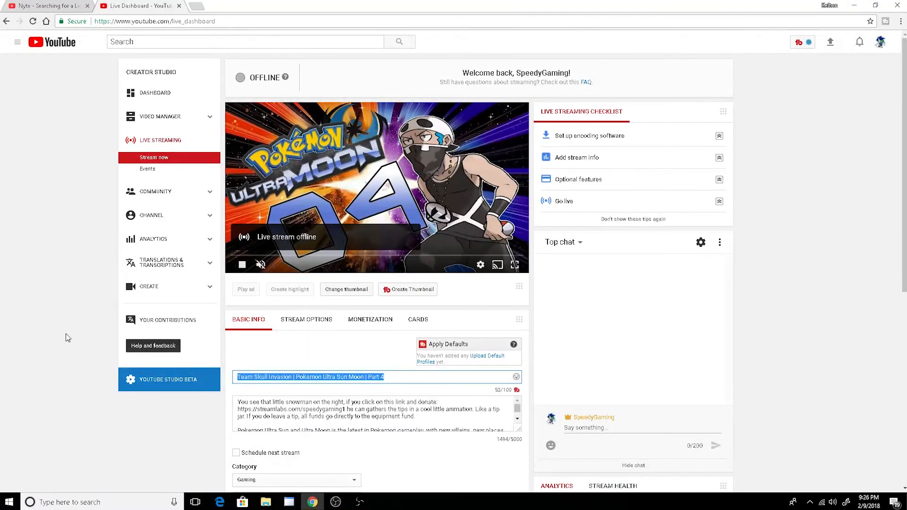
{"action": "key", "text": "BackSpace"}
{"action": "type", "text": "Test"}
{"action": "key", "text": "BackSpace"}
{"action": "key", "text": "BackSpace"}
{"action": "key", "text": "BackSpace"}
{"action": "key", "text": "BackSpace"}
{"action": "type", "text": "Stream Test"}
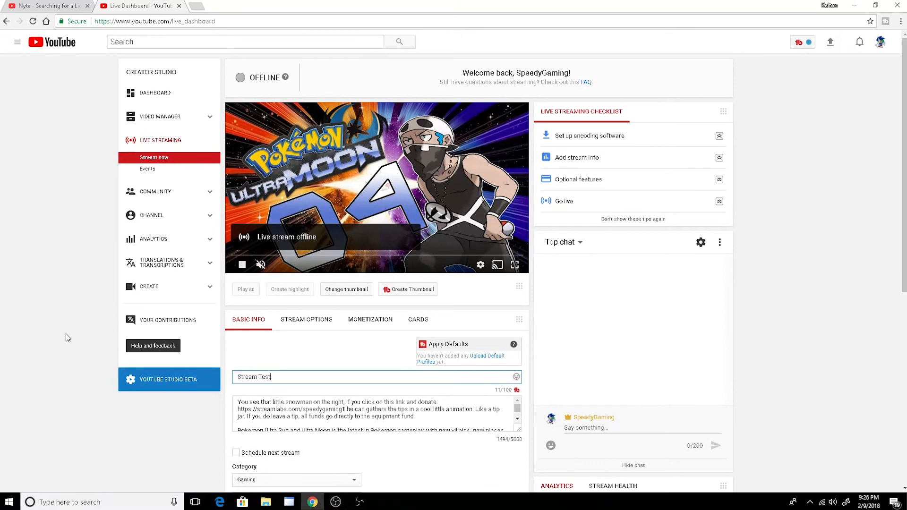
{"action": "left_click", "coordinate": [829, 316]}
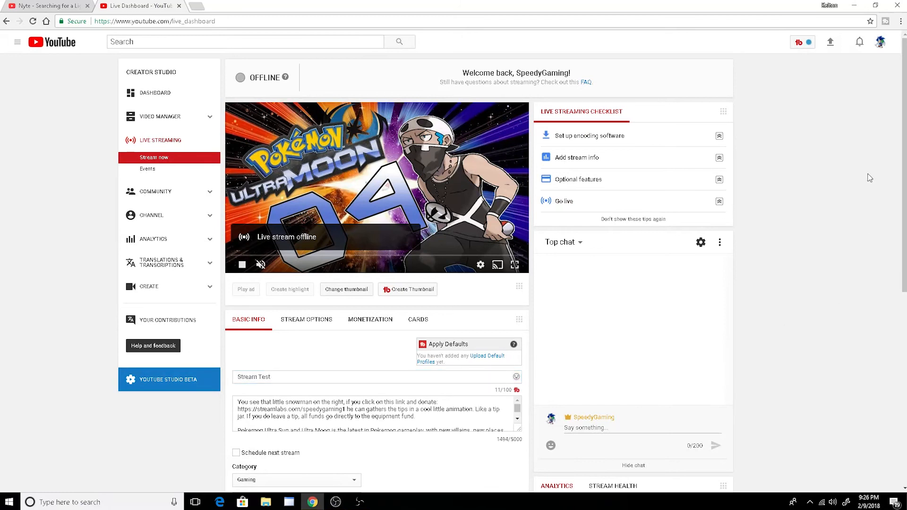
Return to OBS Studio and start streaming the Countdown7 scene.
{"action": "scroll", "coordinate": [874, 142], "scroll_direction": "down", "scroll_amount": 4}
{"action": "left_click", "coordinate": [854, 5]}
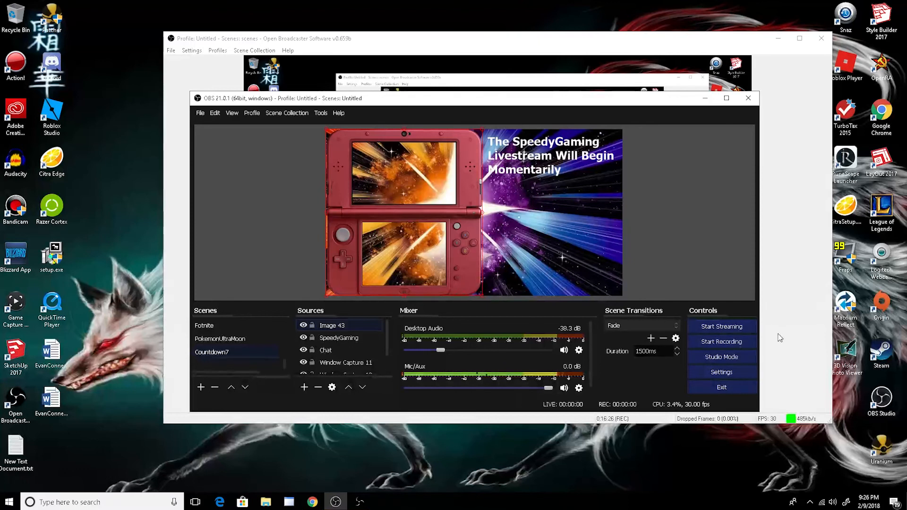
{"action": "left_click", "coordinate": [721, 328]}
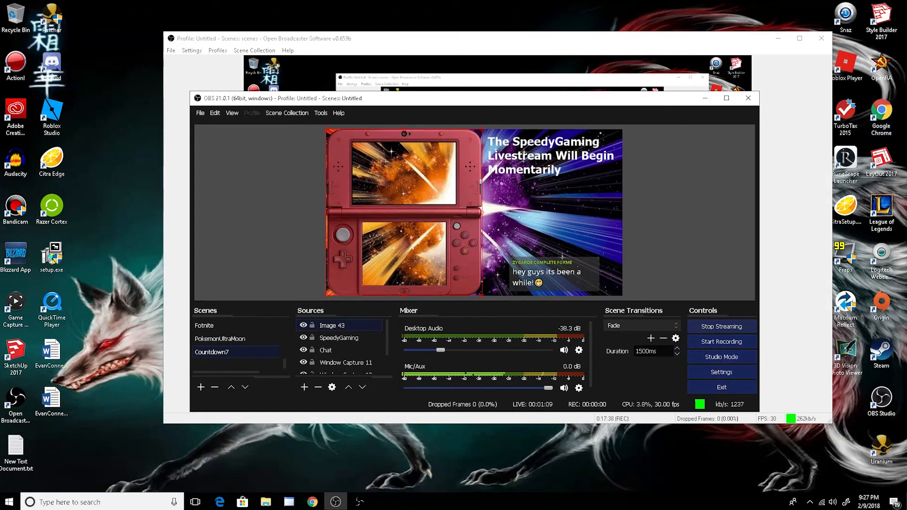
Open a new Chrome window, search for "internet test" and run the connection test on Speedtest by Ookla.
{"action": "double_click", "coordinate": [881, 115]}
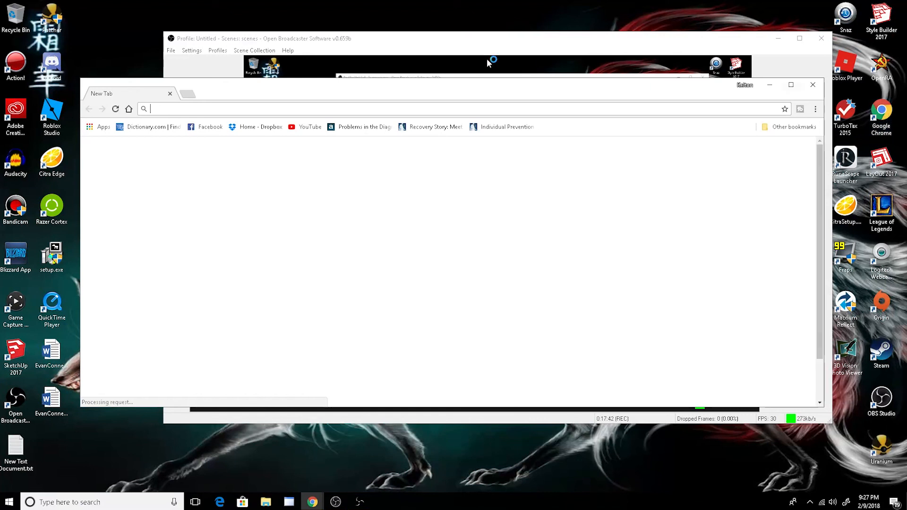
{"action": "left_click", "coordinate": [791, 85]}
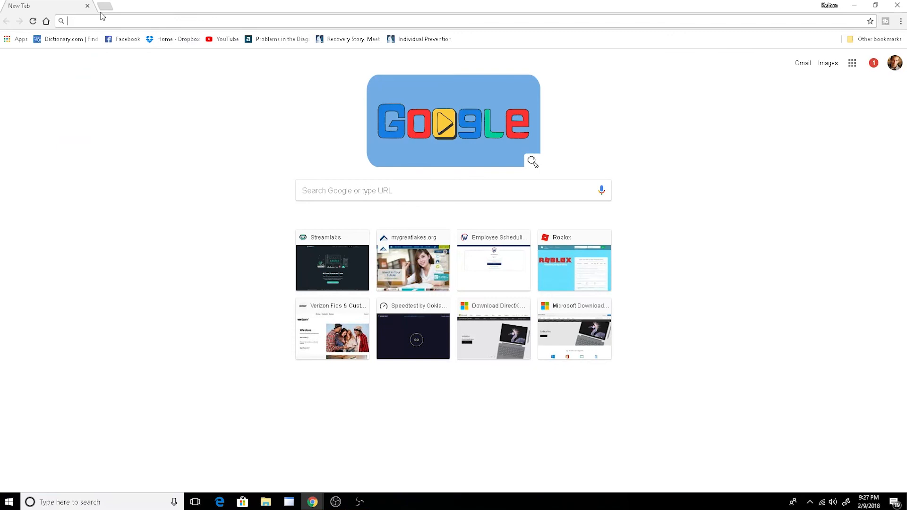
{"action": "type", "text": "inter"}
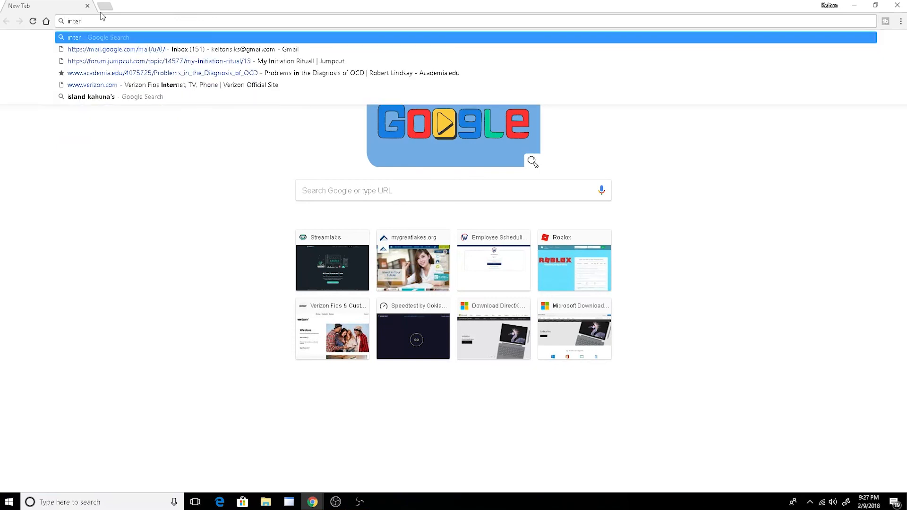
{"action": "type", "text": "net test"}
{"action": "key", "text": "Return"}
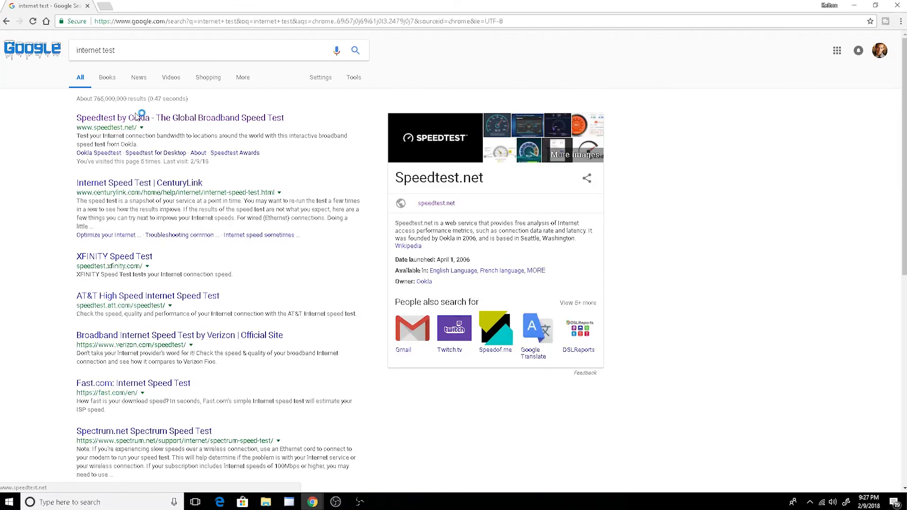
{"action": "left_click", "coordinate": [131, 121]}
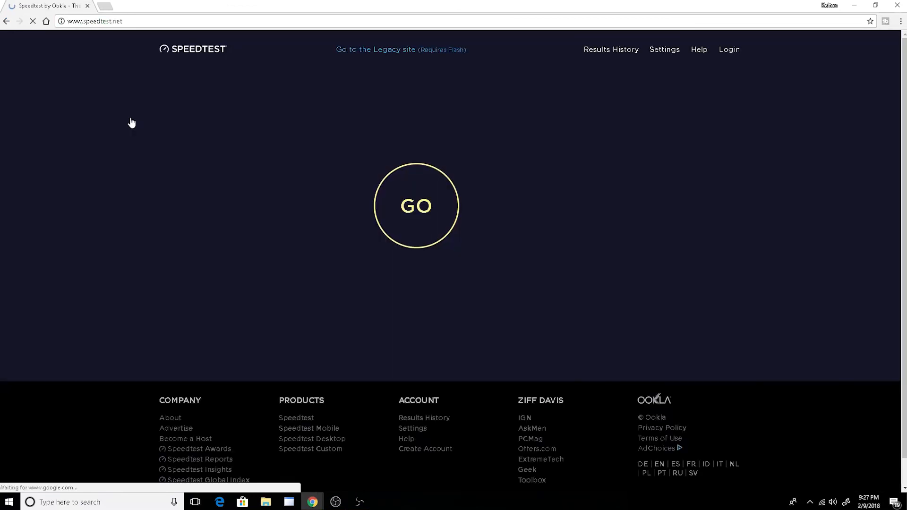
{"action": "left_click", "coordinate": [409, 205]}
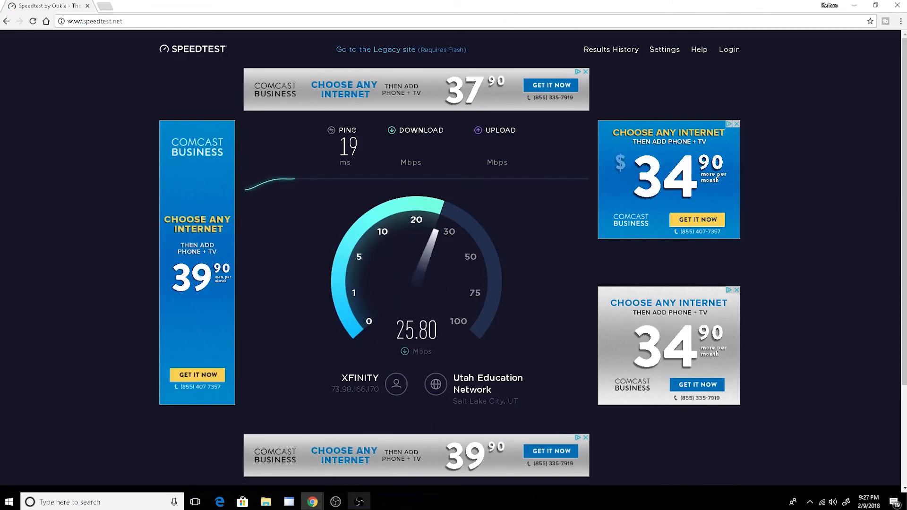
Check the recording status and the live stream's dropped frames in both OBS windows, and return to the running speed test.
{"action": "left_click", "coordinate": [358, 501]}
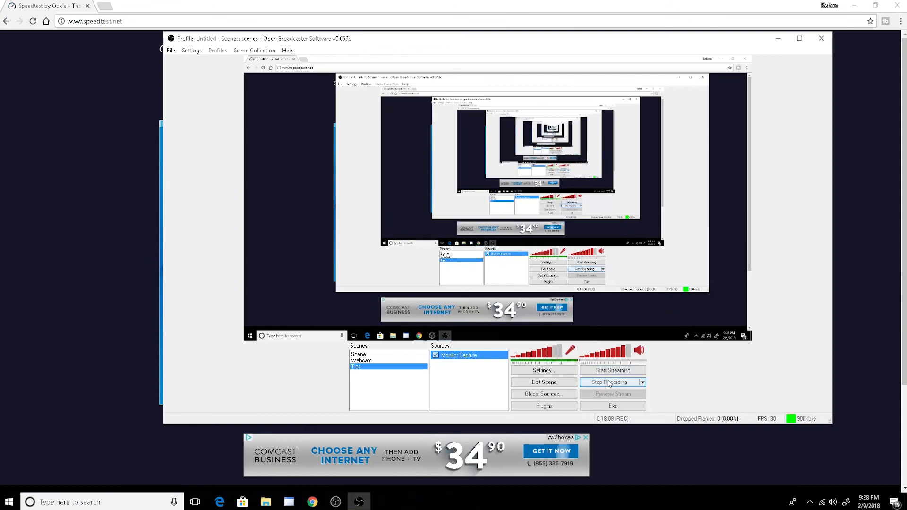
{"action": "left_click", "coordinate": [338, 504]}
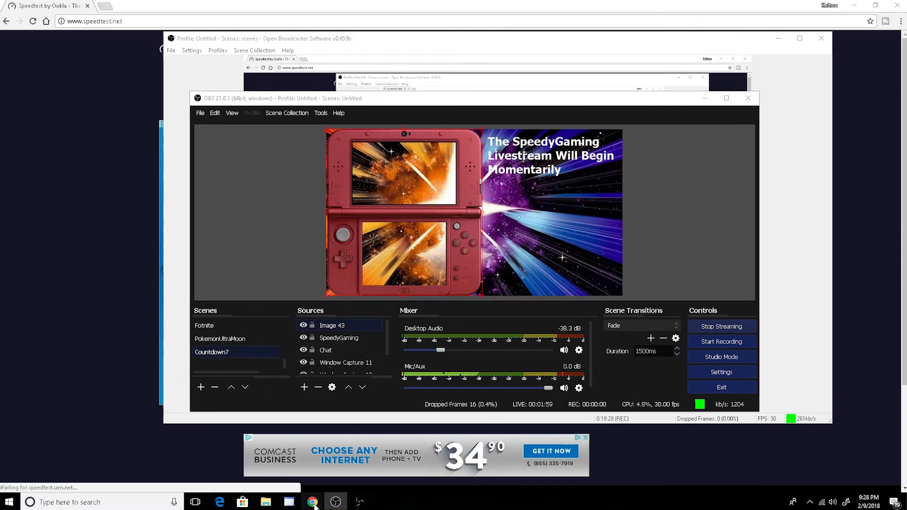
{"action": "mouse_move", "coordinate": [312, 501]}
{"action": "left_click", "coordinate": [354, 457]}
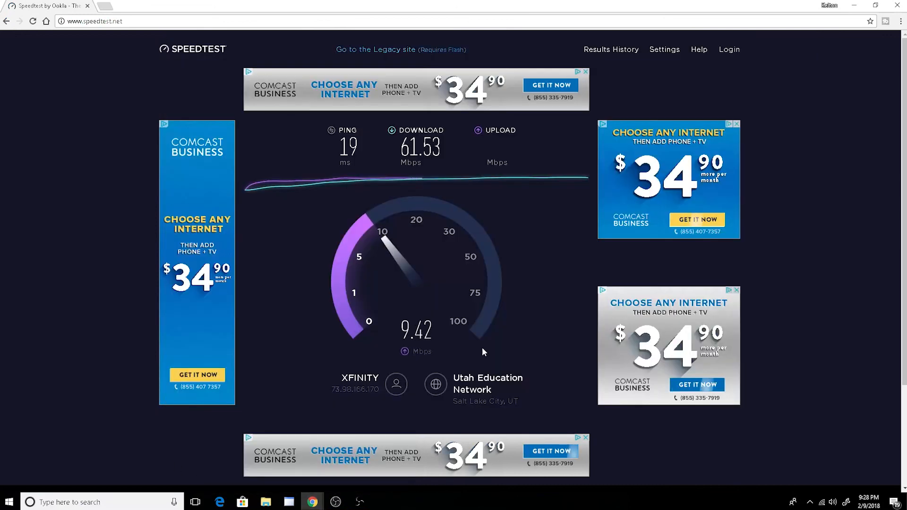